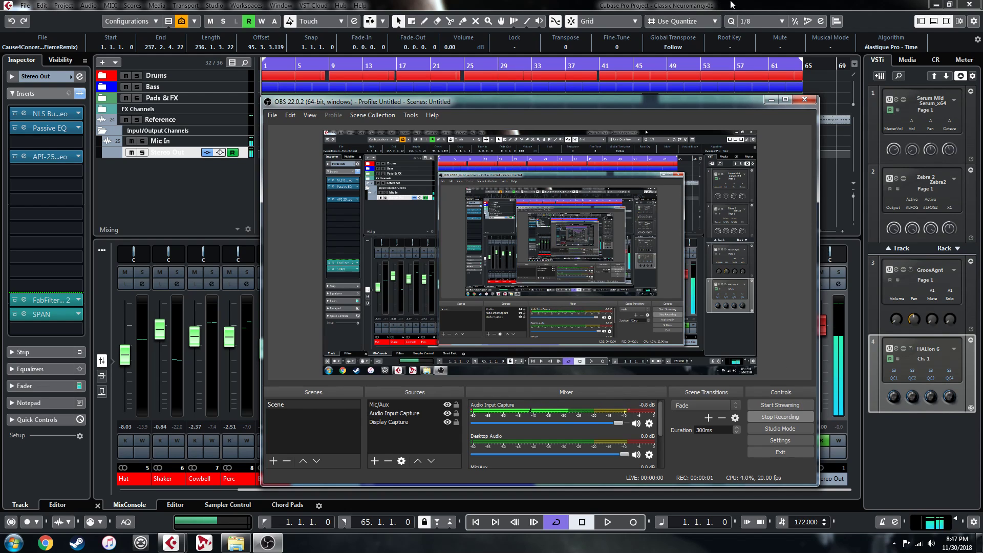
# Bring the Cubase project with its MixConsole and VSTi rack in front of OBS
pyautogui.click(731, 4)
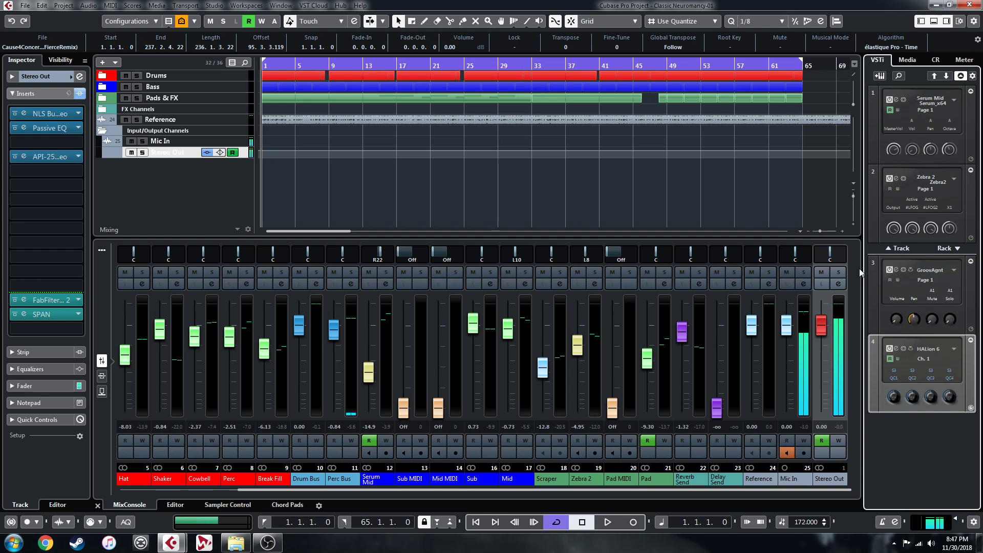
pyautogui.moveTo(890, 327)
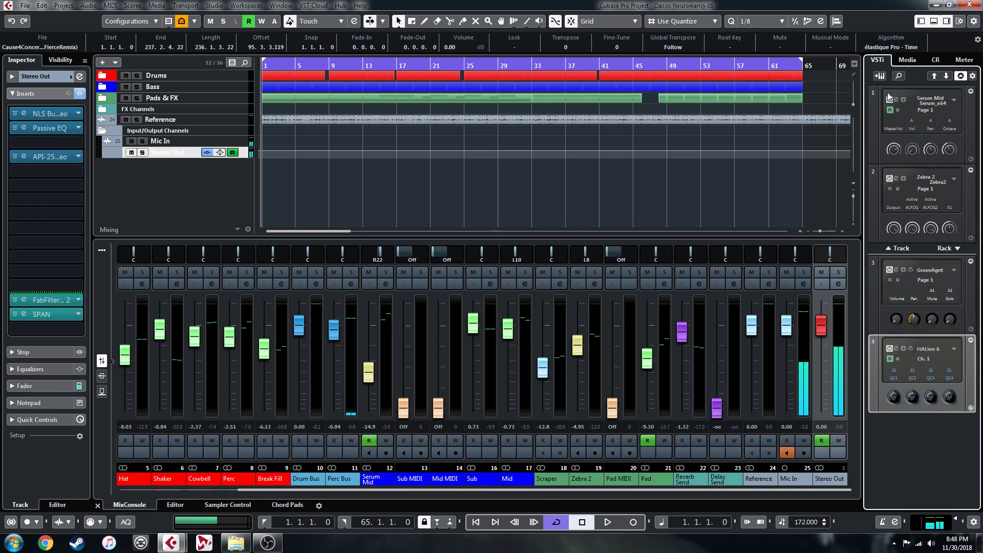
pyautogui.click(941, 63)
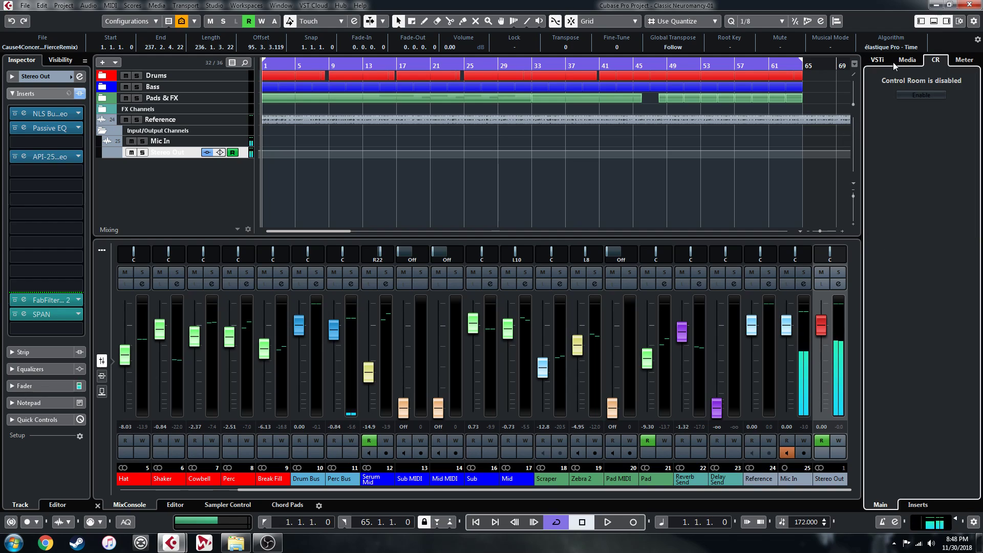
pyautogui.click(906, 61)
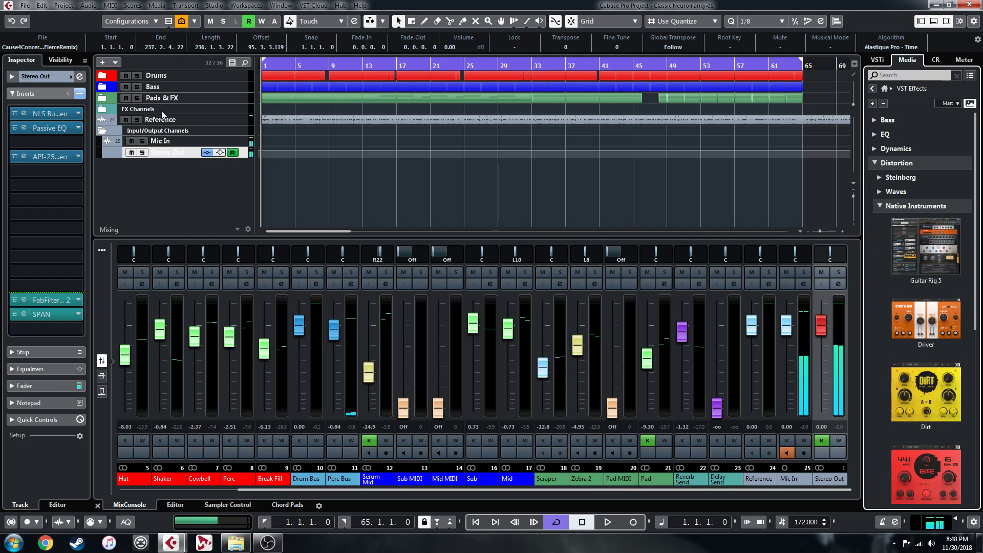
pyautogui.click(935, 62)
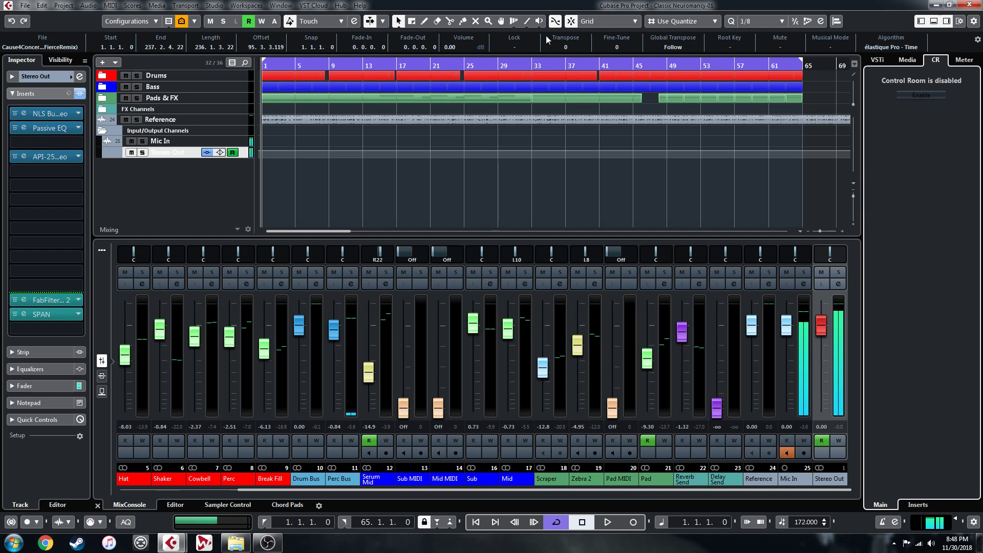
# Show the output connections with Stereo Out on Komplete Audio 6 Output 3 L and 4 R
pyautogui.press('F4')
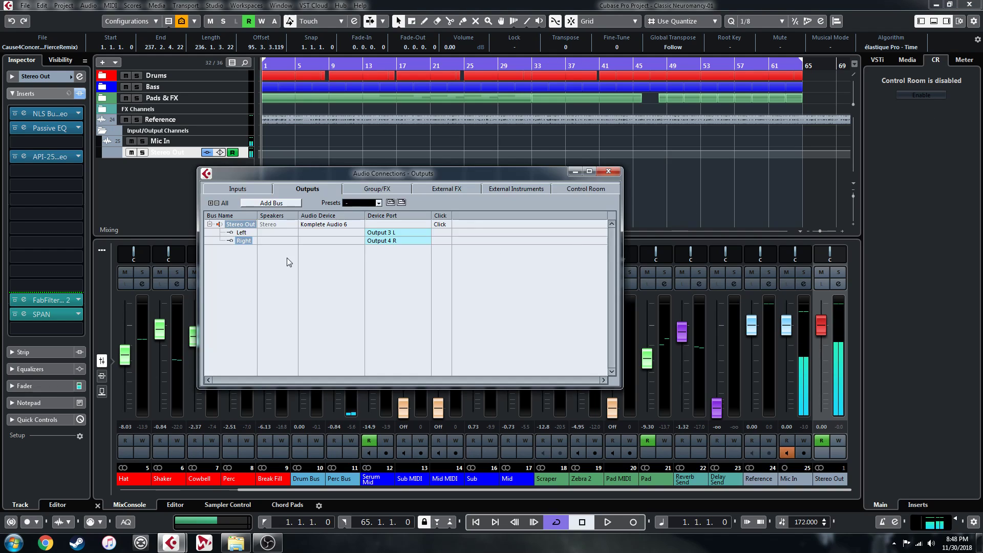
pyautogui.click(255, 280)
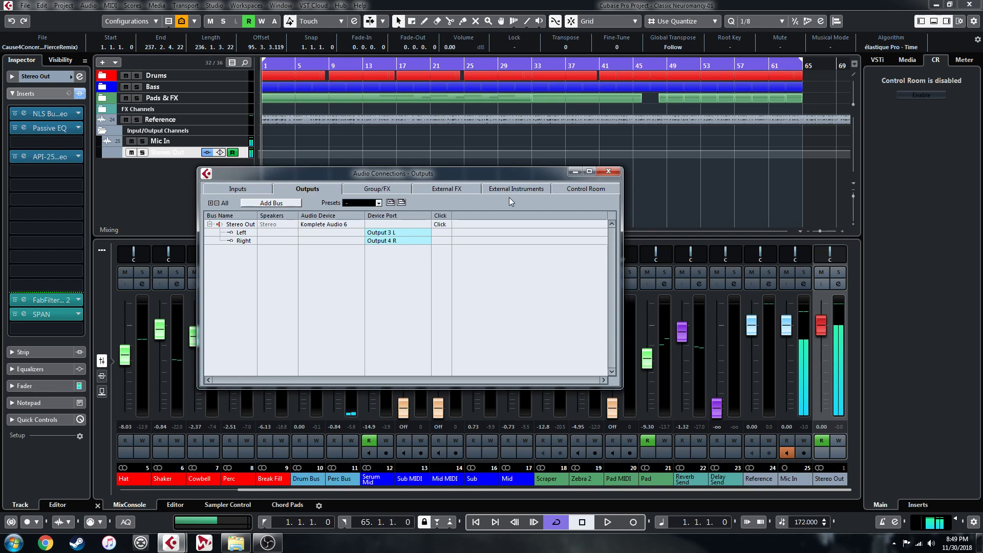
# Turn on the Control Room and add a stereo monitor named 'Alesis M1 Speakers'
pyautogui.click(604, 187)
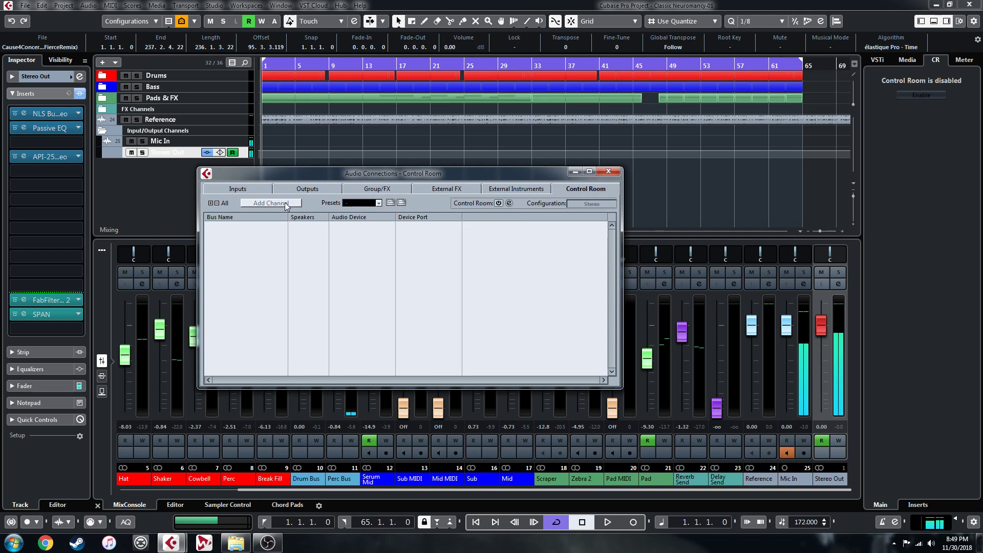
pyautogui.click(500, 203)
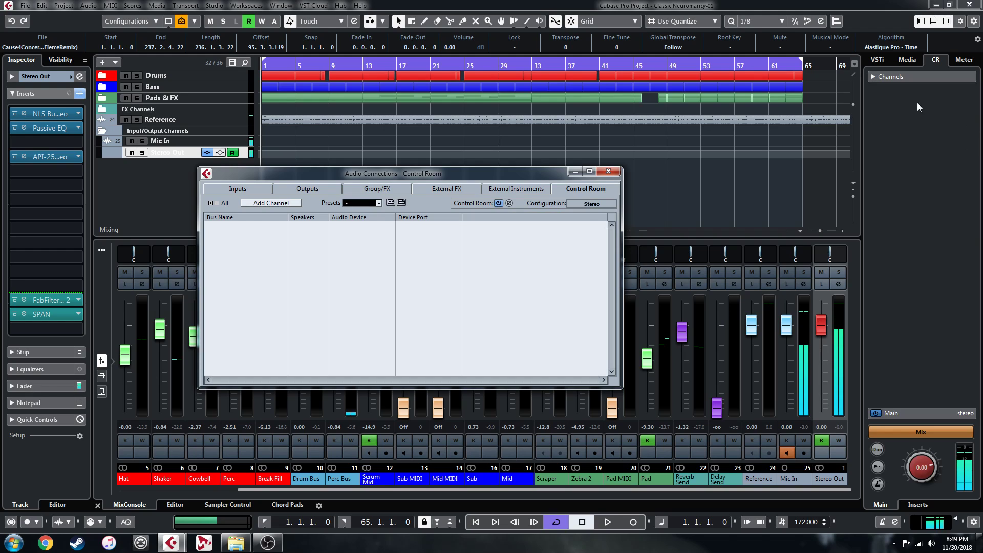
pyautogui.click(290, 204)
pyautogui.click(322, 260)
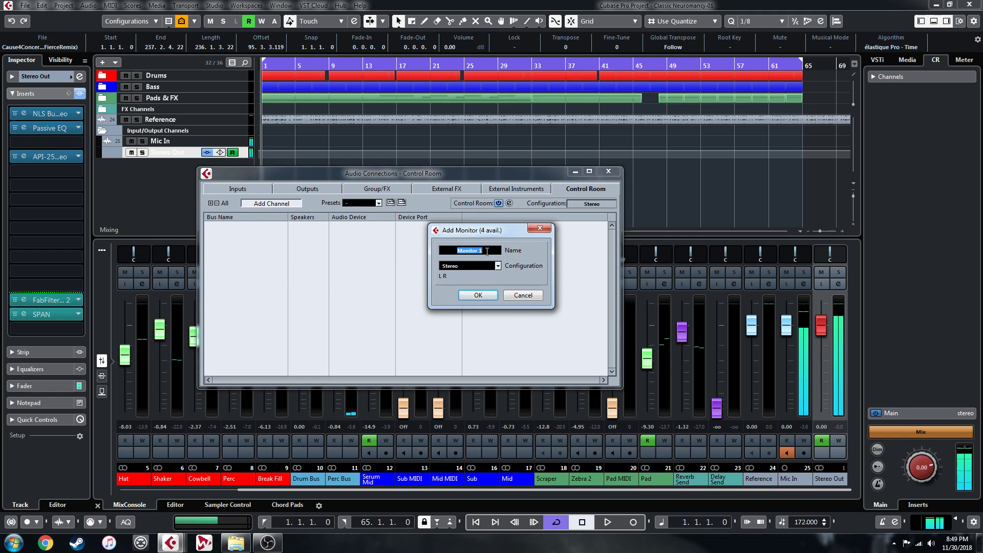
pyautogui.write('Alesis M1 Speakers')
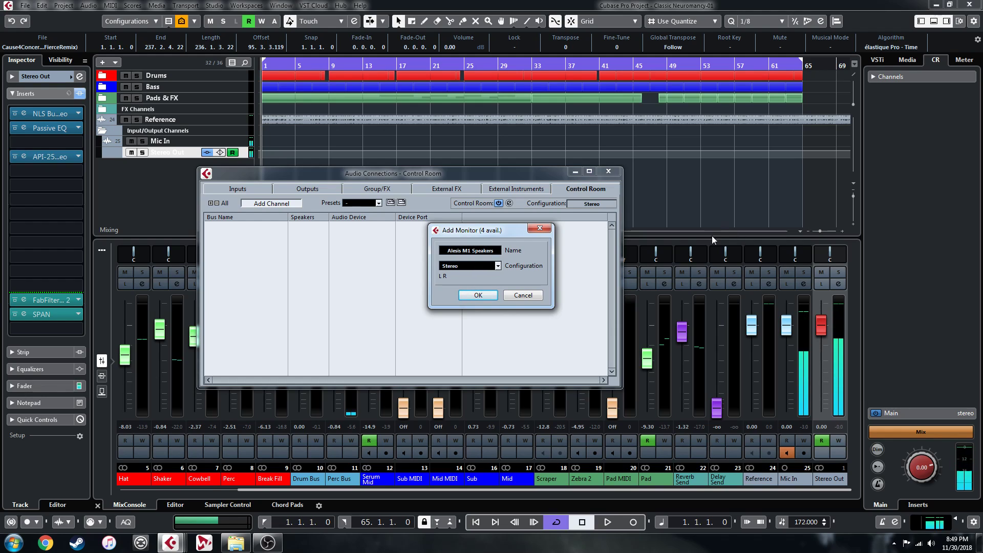
pyautogui.click(480, 295)
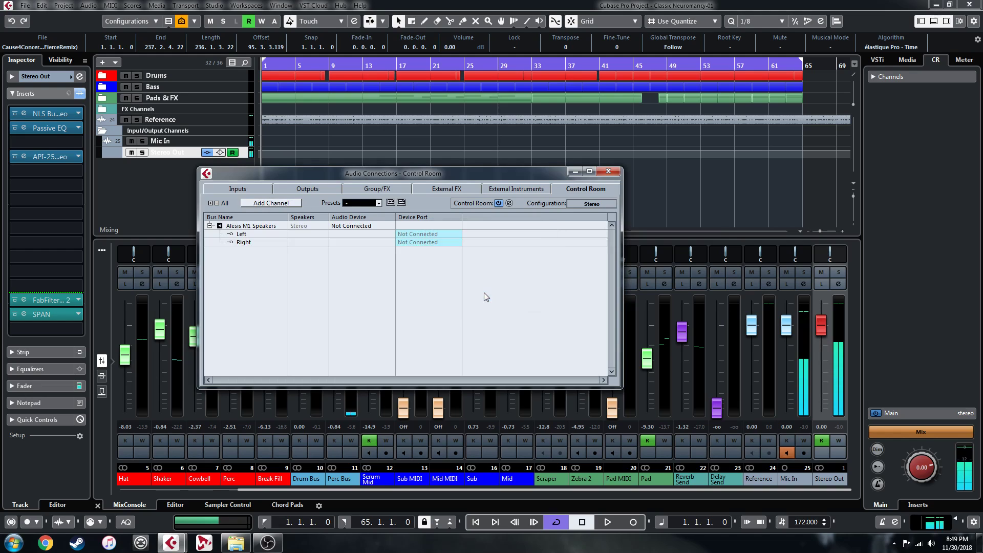
# Add a second monitor named 'Subpac + Headphones' and expand both monitor buses
pyautogui.click(264, 203)
pyautogui.click(307, 261)
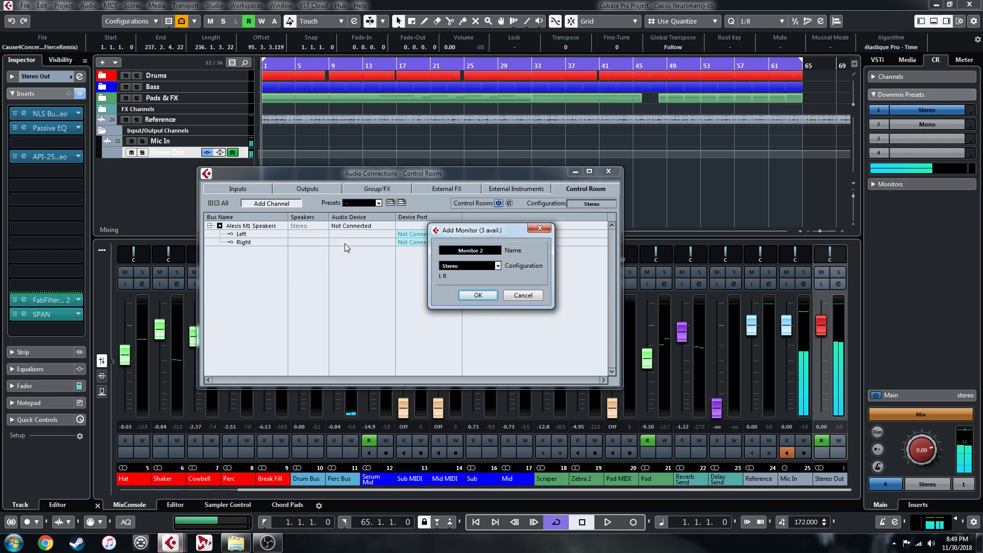
pyautogui.click(470, 250)
pyautogui.write('Subpac')
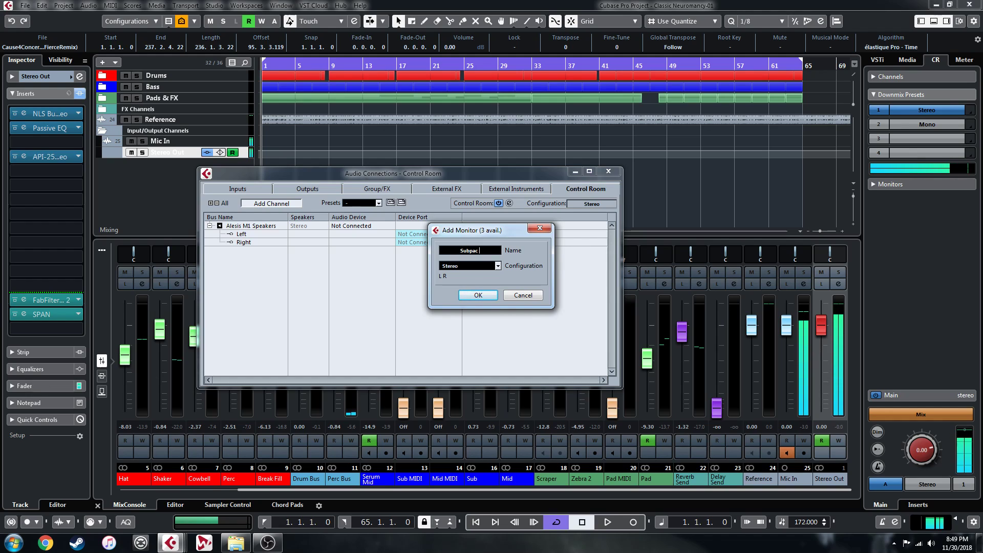
pyautogui.write(' + Headp')
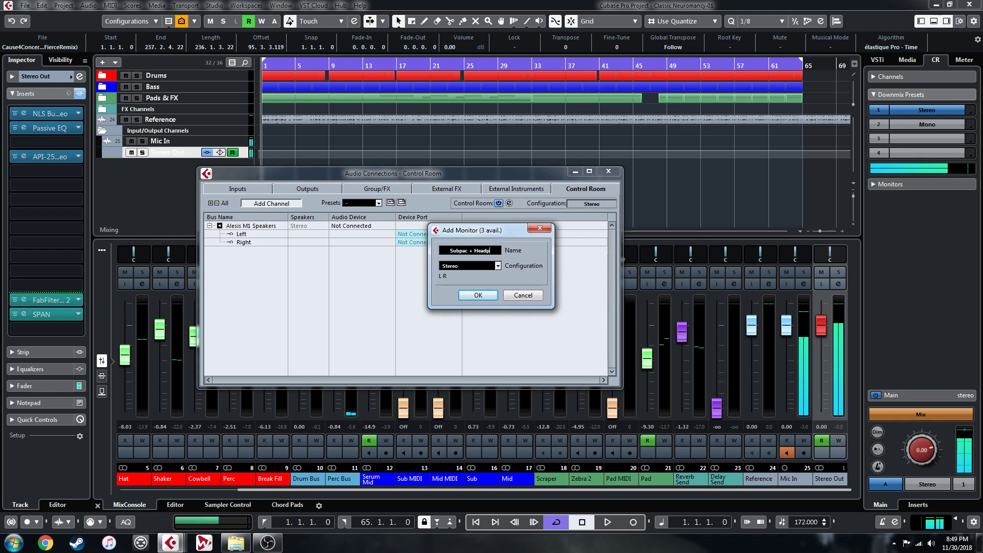
pyautogui.write('hones')
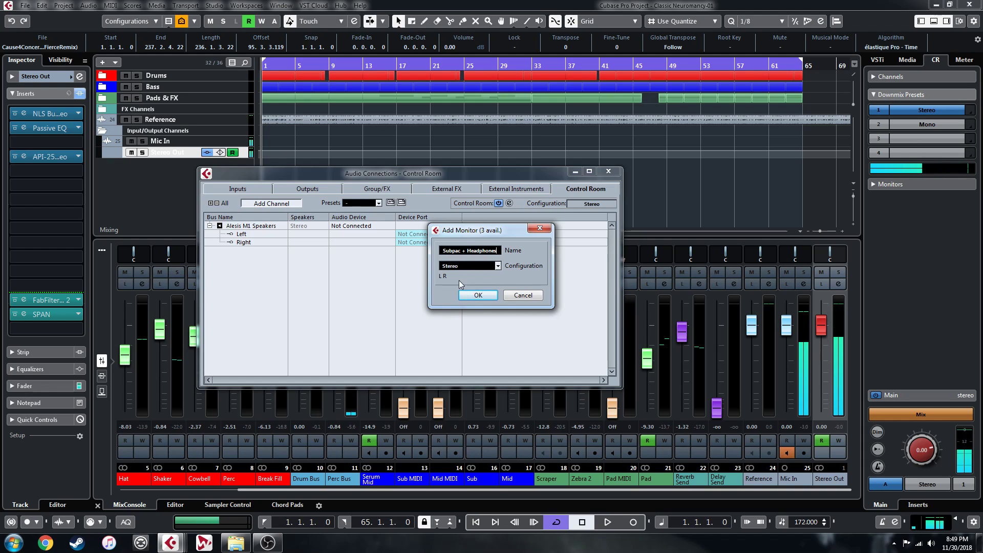
pyautogui.click(477, 295)
pyautogui.click(209, 225)
pyautogui.click(209, 226)
pyautogui.click(210, 251)
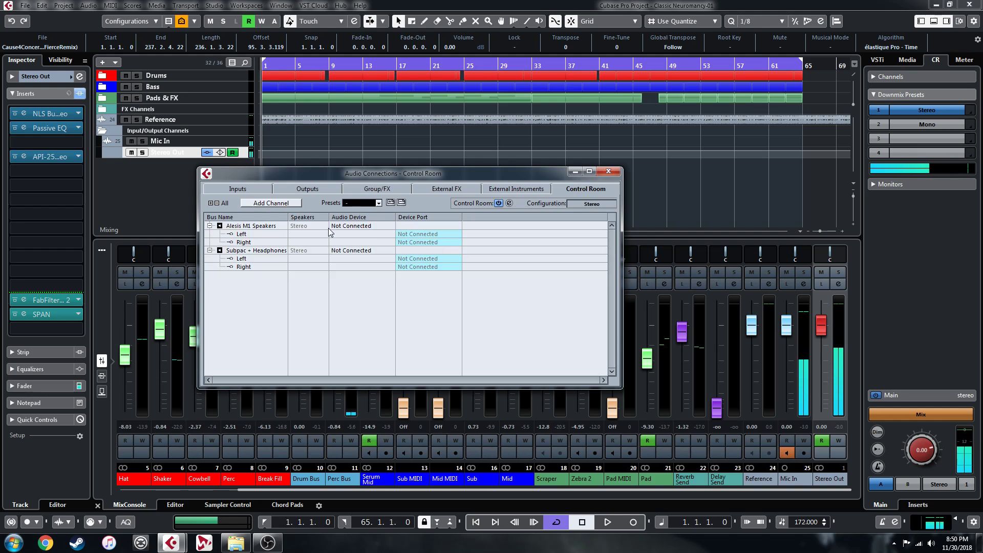
# Add a stereo cue named 'Reference' and show the Control Room monitors list
pyautogui.click(270, 204)
pyautogui.click(377, 249)
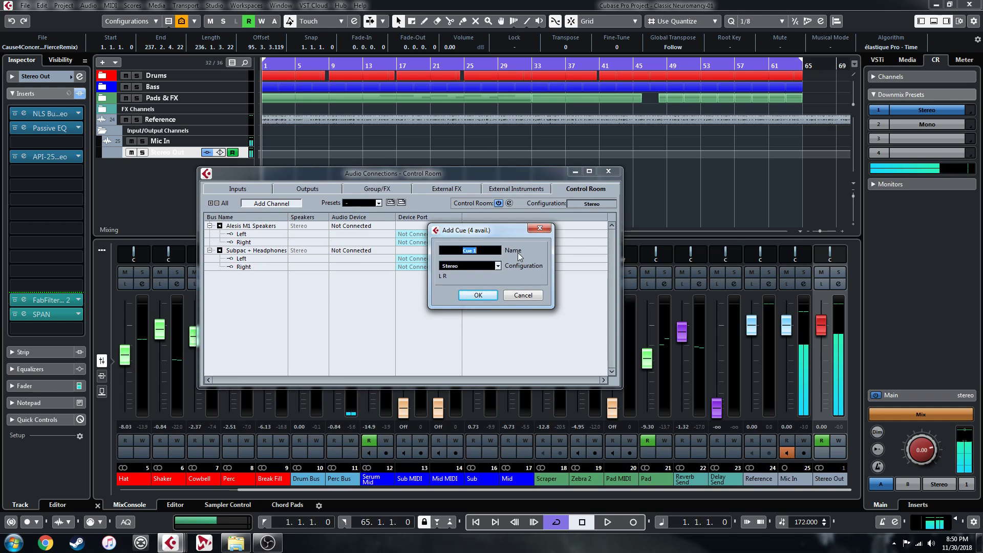
pyautogui.write('Reference')
pyautogui.click(479, 296)
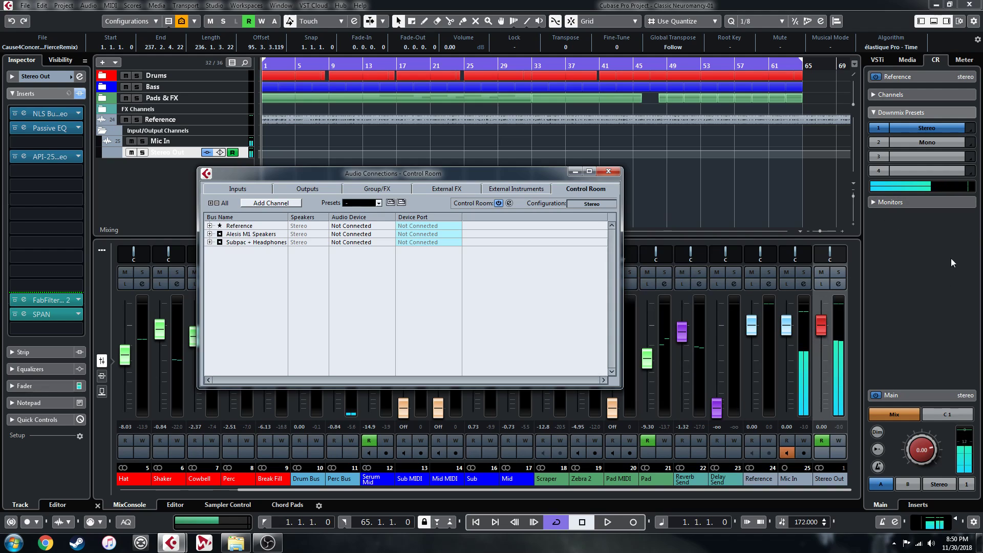
pyautogui.click(920, 200)
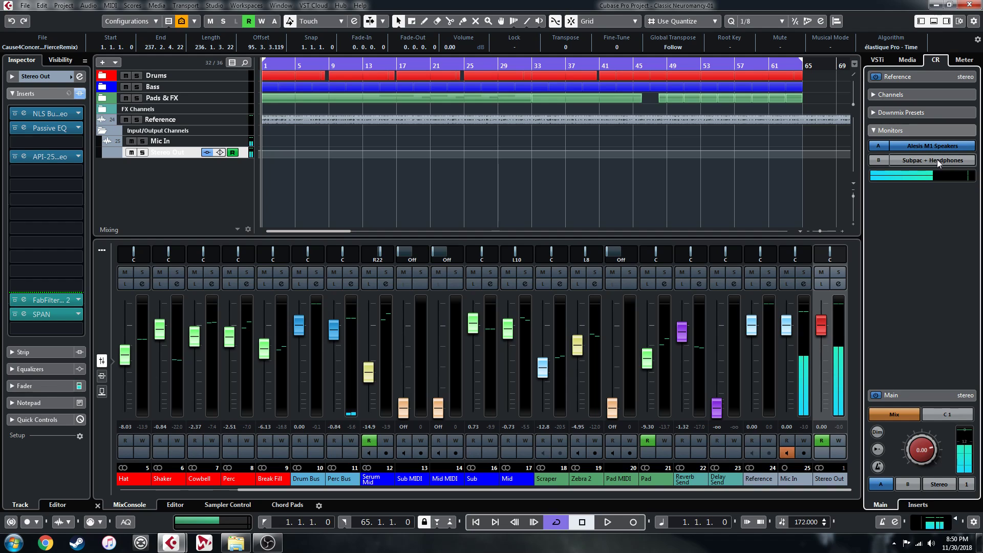
# Check the Control Room downmix in Mono, then return it to Stereo
pyautogui.click(909, 113)
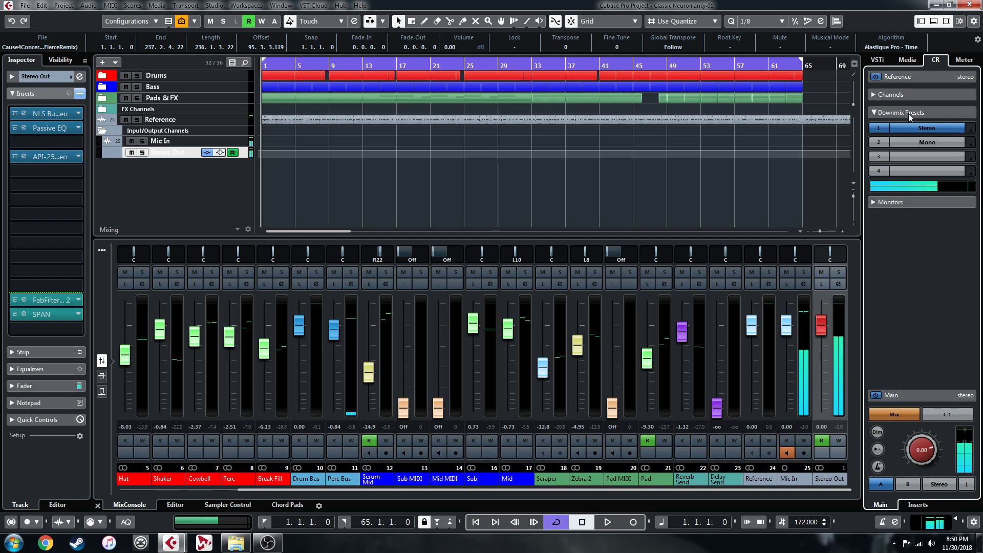
pyautogui.click(929, 141)
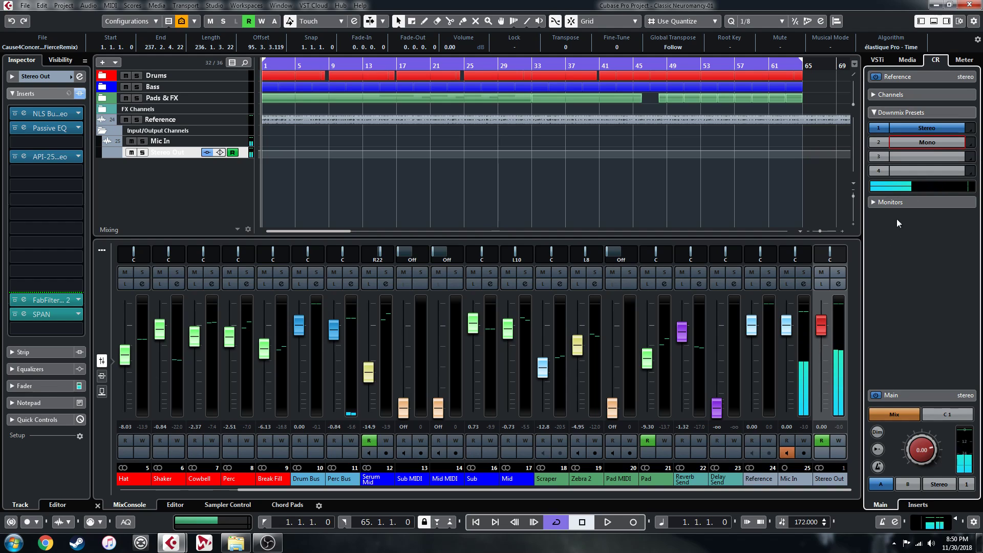
pyautogui.click(939, 128)
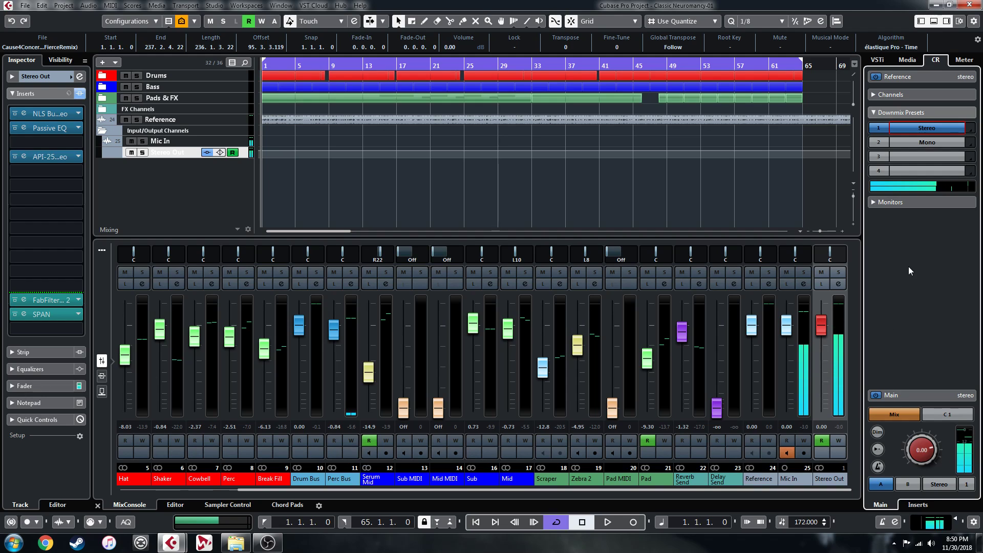
pyautogui.press('F4')
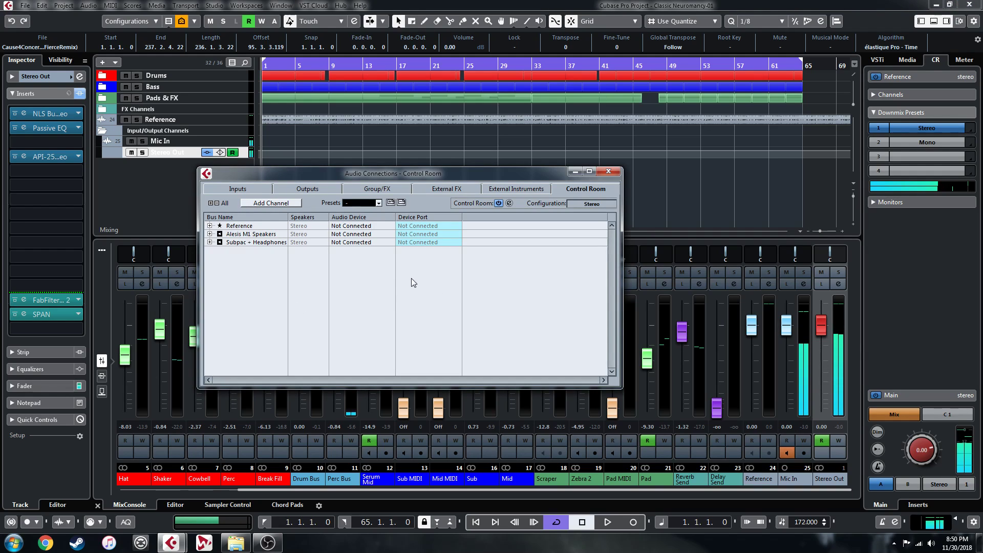
# Set Stereo Out's Left and Right ports to Not Connected
pyautogui.click(312, 190)
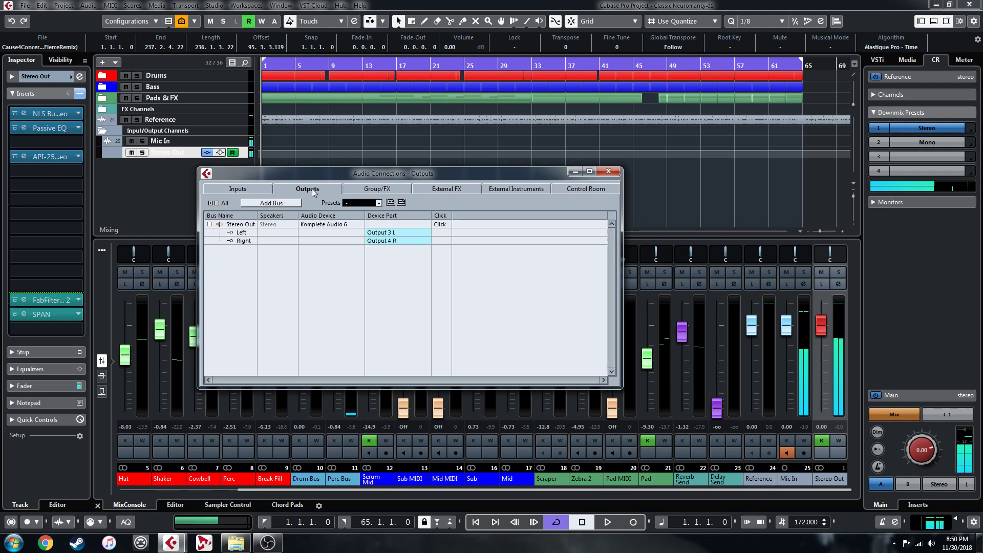
pyautogui.click(394, 233)
pyautogui.click(394, 242)
pyautogui.click(395, 241)
pyautogui.click(406, 250)
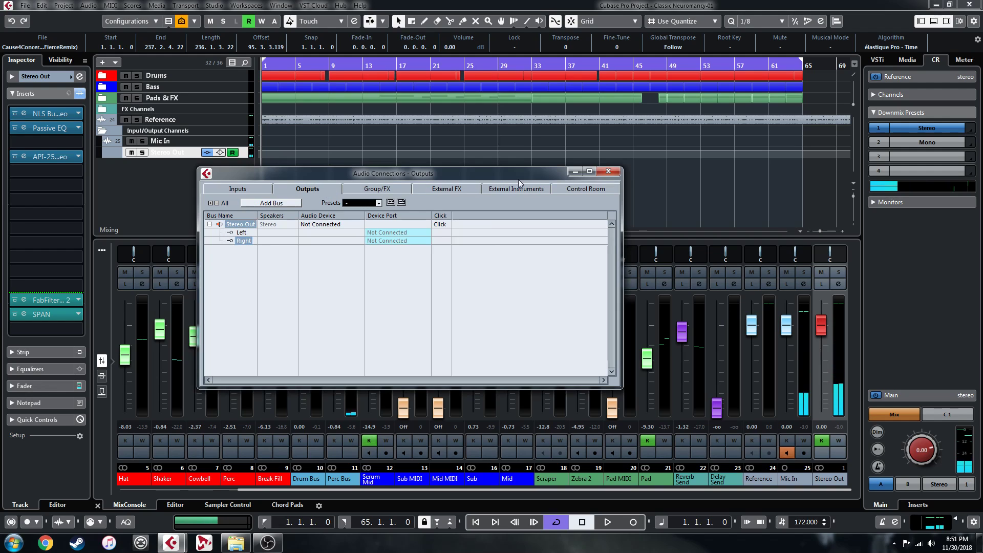
pyautogui.click(580, 189)
# Route the Alesis M1 Speakers monitor to Output 3 L and Output 4 R
pyautogui.click(210, 234)
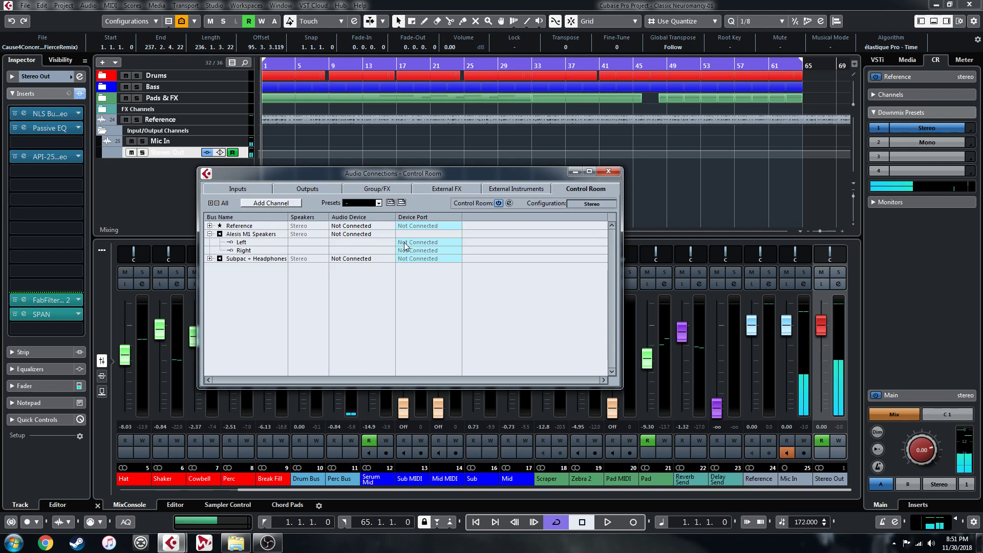
pyautogui.click(417, 242)
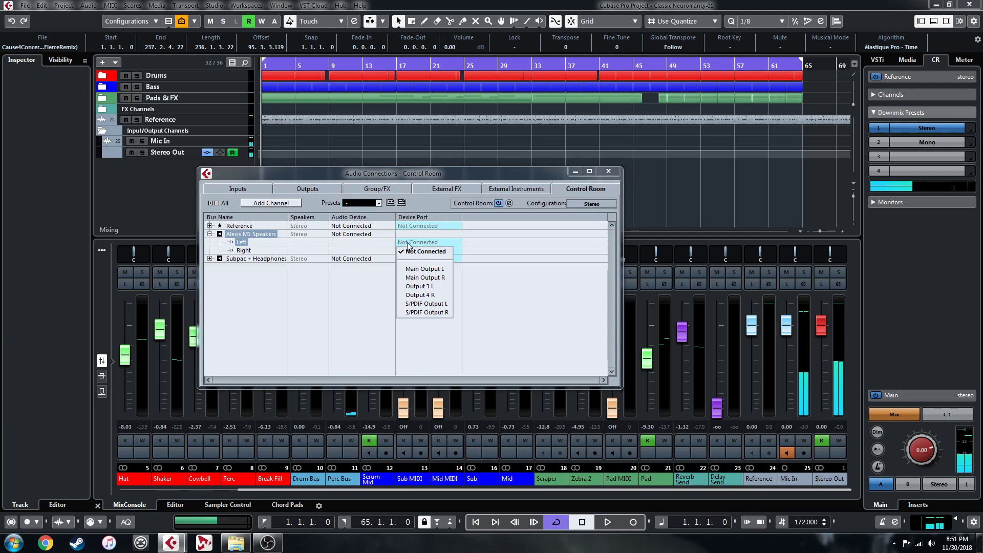
pyautogui.click(419, 286)
pyautogui.click(428, 251)
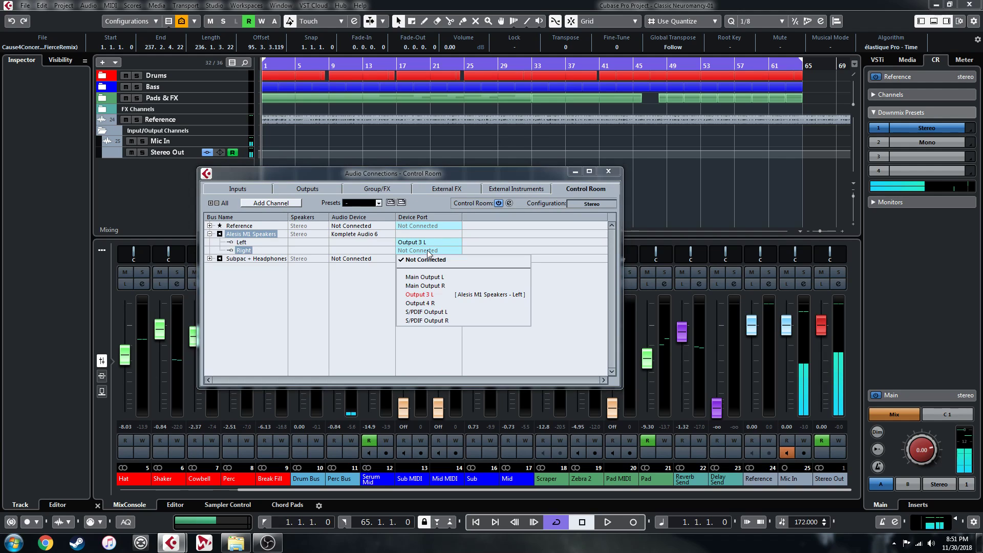
pyautogui.click(419, 303)
# Route the Subpac + Headphones monitor to Main Output L and Main Output R
pyautogui.click(210, 258)
pyautogui.click(403, 266)
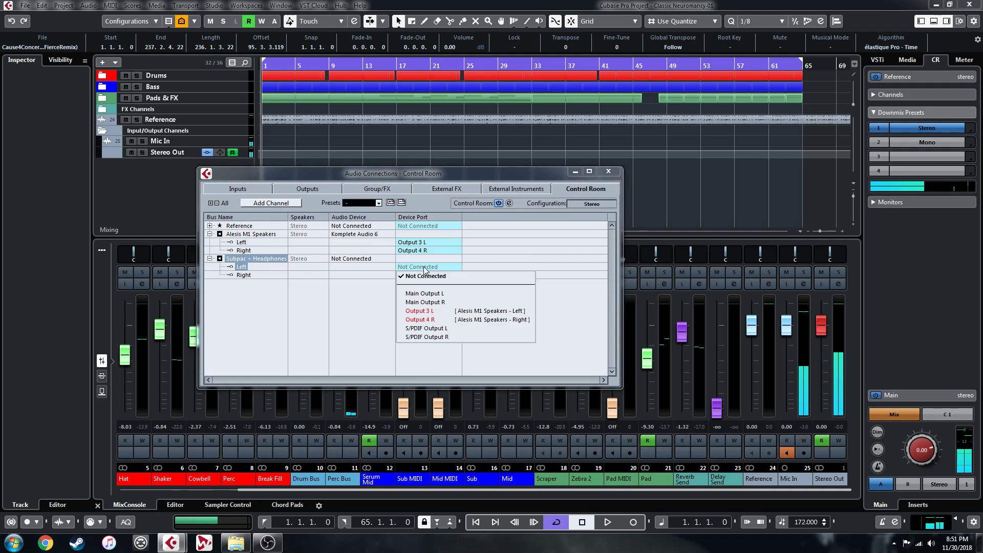
pyautogui.click(420, 298)
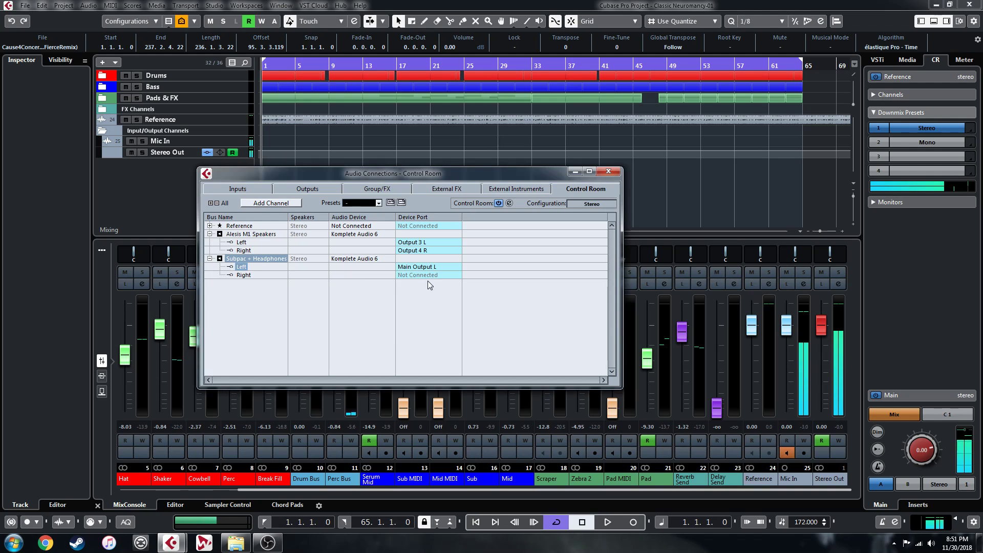
pyautogui.click(409, 275)
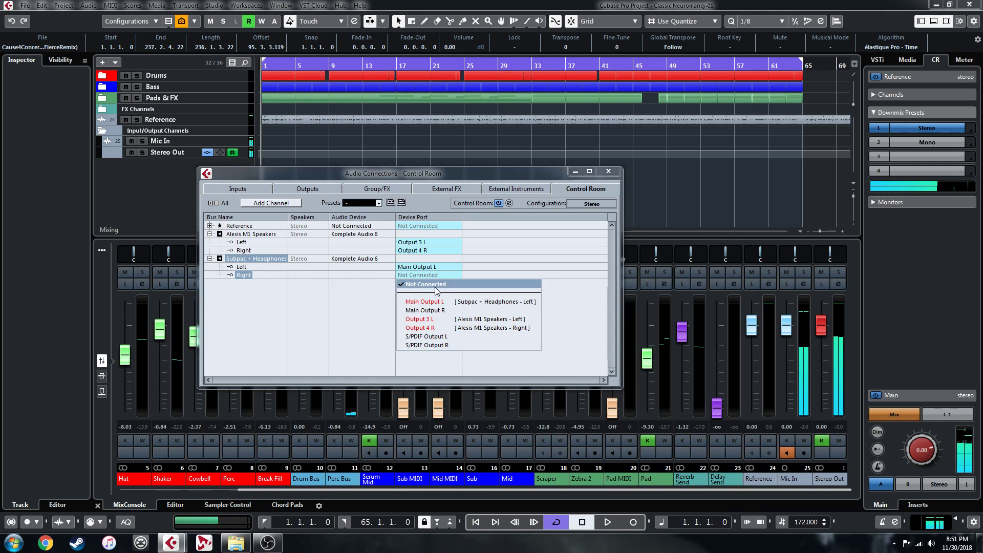
pyautogui.click(435, 311)
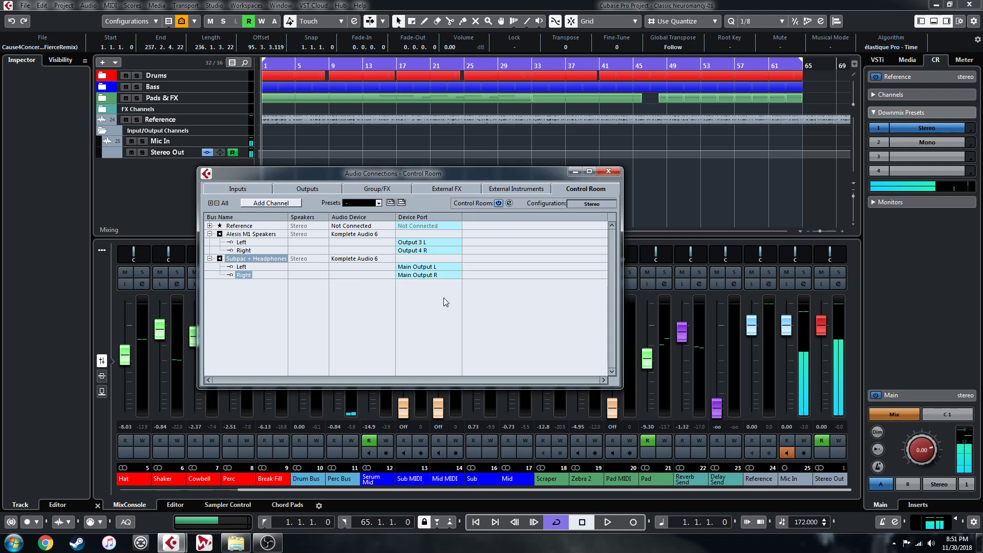
# Close Audio Connections and enlarge the Control Room Main section to show Click, Listen and Dim
pyautogui.click(610, 173)
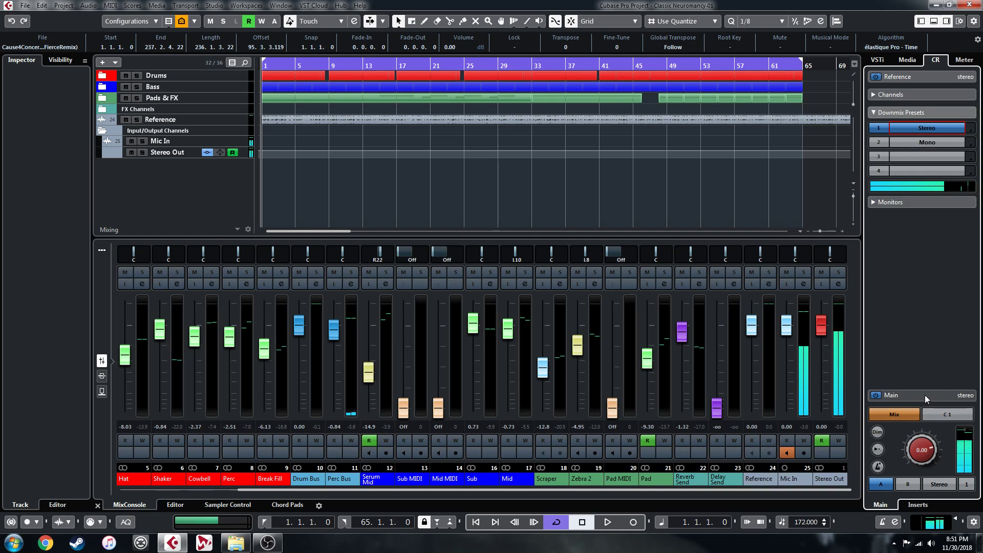
pyautogui.moveTo(927, 399); pyautogui.dragTo(934, 345)
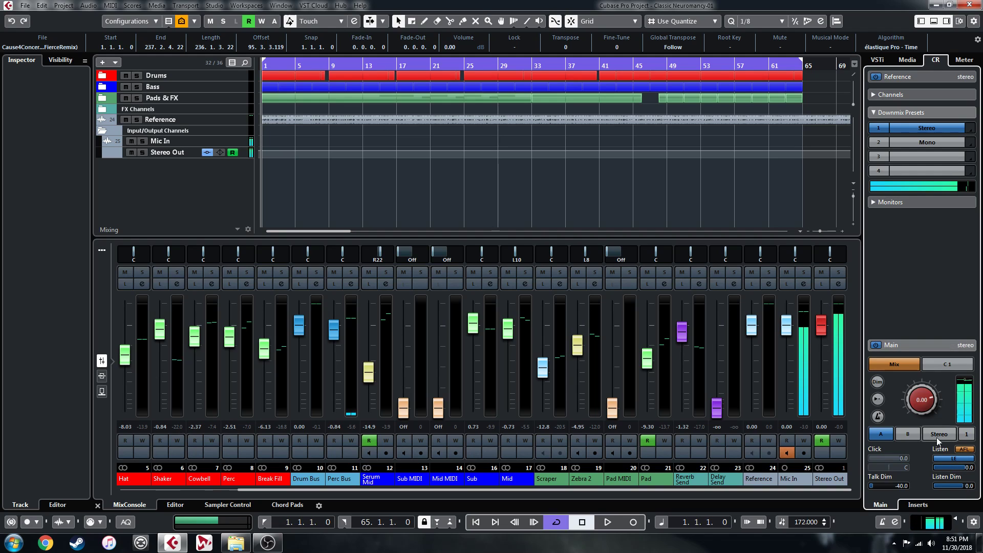
# Enable the metronome click in the Control Room and transport, and lower Listen Dim to -19.9 dB
pyautogui.click(878, 417)
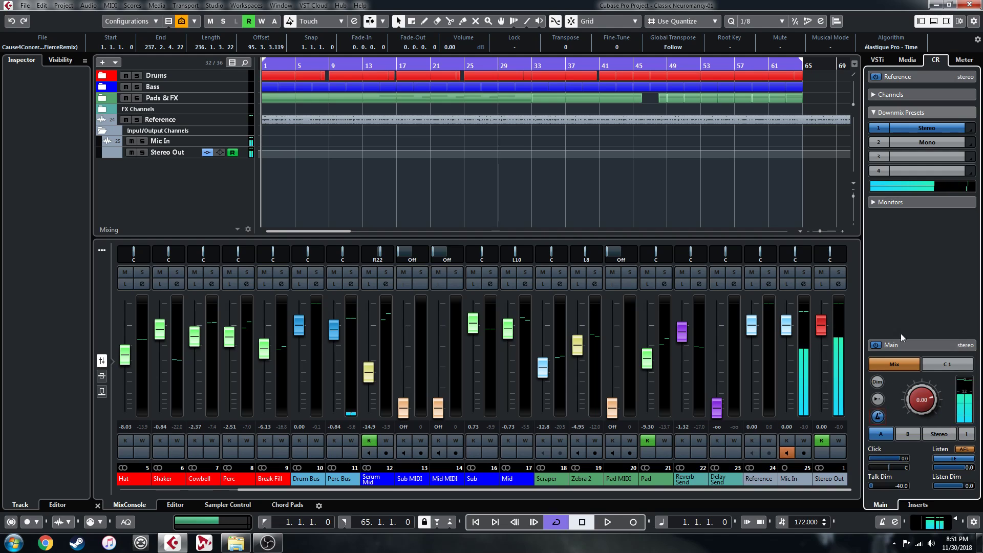
pyautogui.click(882, 522)
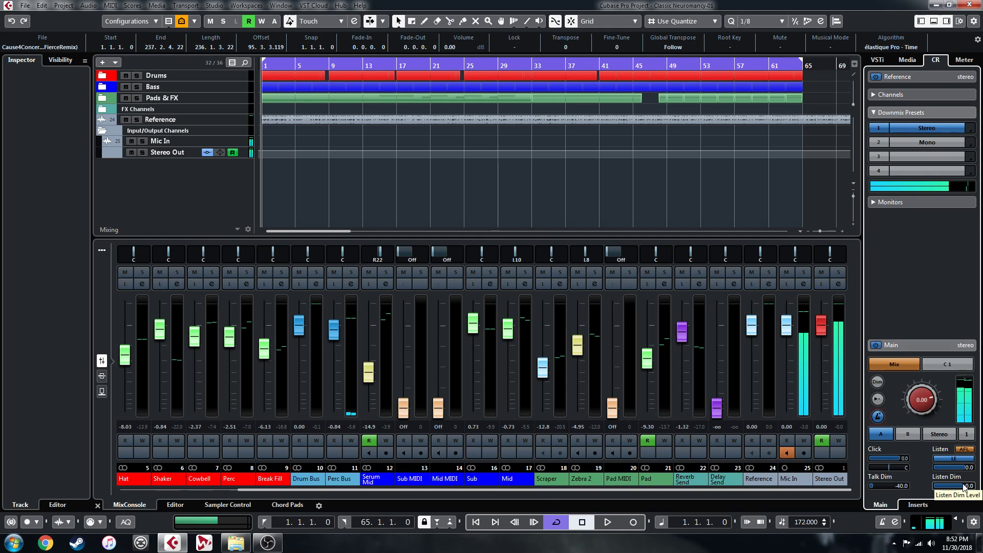
pyautogui.moveTo(964, 486); pyautogui.dragTo(950, 489)
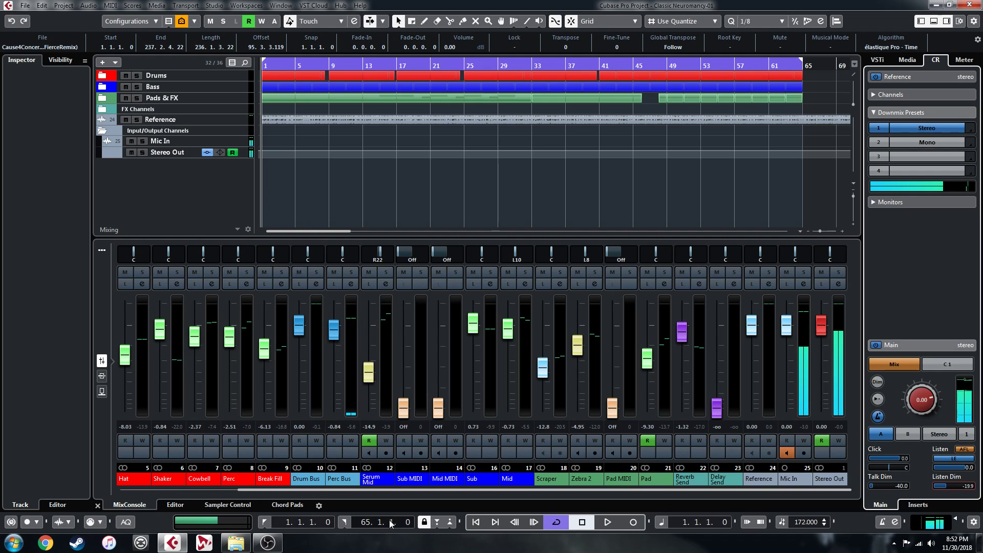
# Start playback and put Kick, Snare, Break Fill and Mid into Listen
pyautogui.moveTo(418, 490); pyautogui.dragTo(301, 490)
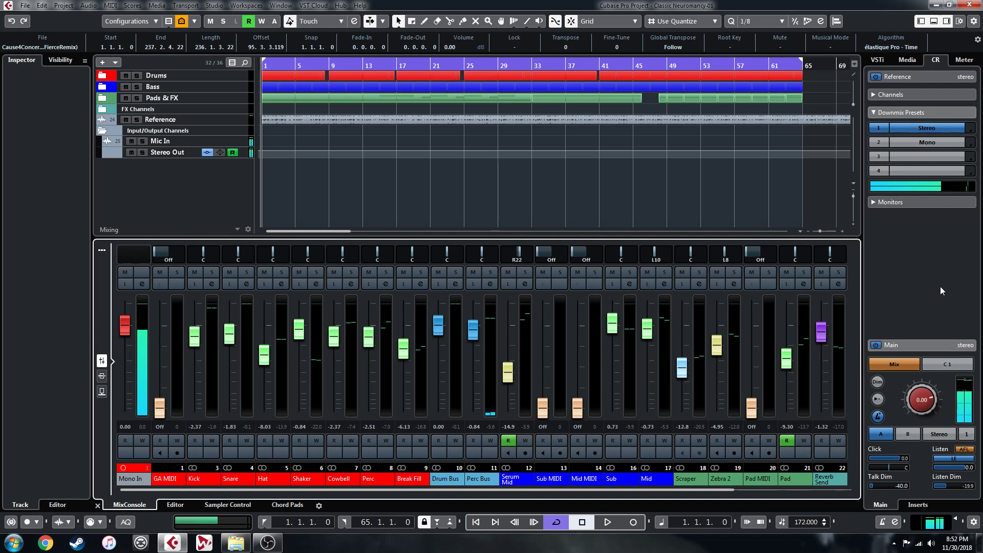
pyautogui.press('space')
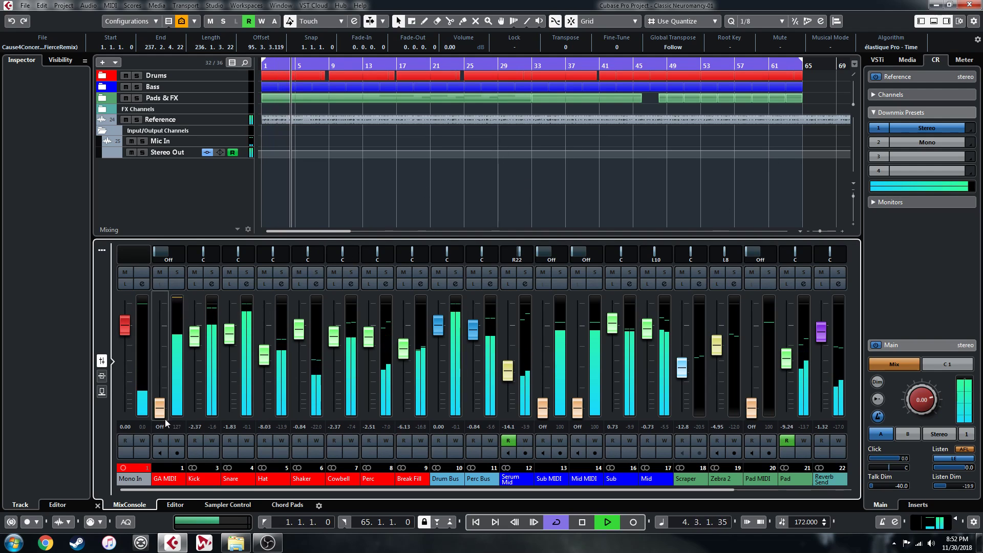
pyautogui.click(194, 283)
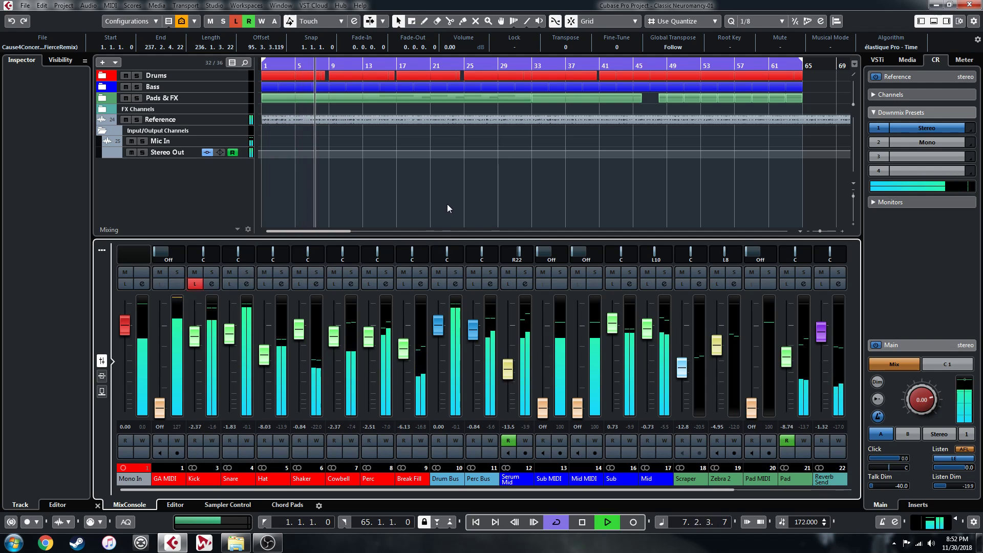
pyautogui.click(226, 283)
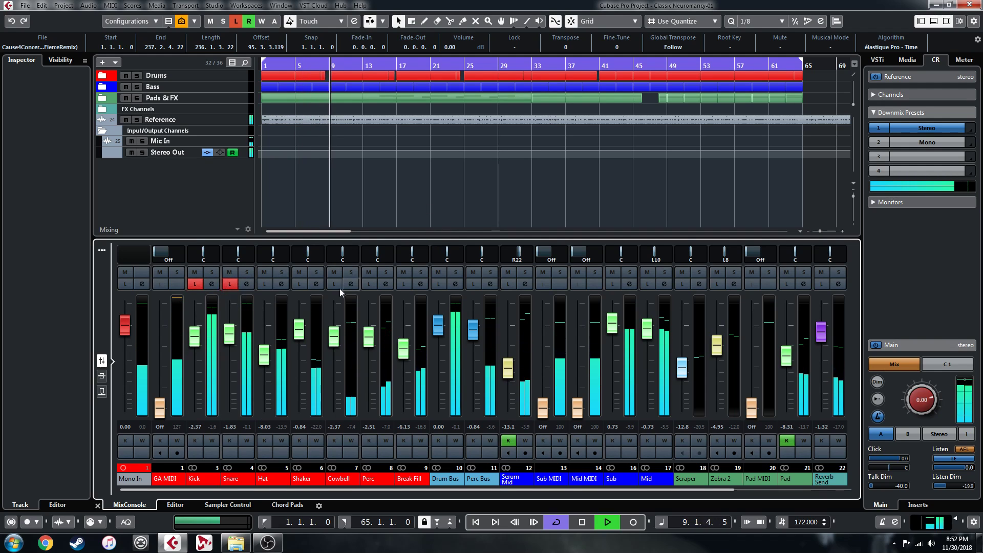
pyautogui.click(404, 284)
pyautogui.click(647, 284)
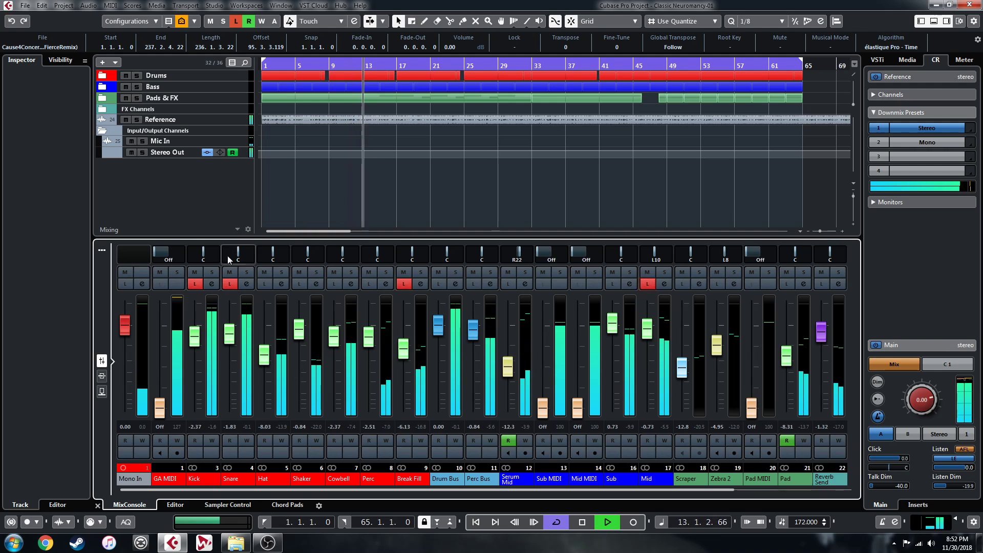
# Turn Listen off on Kick, Snare, Break Fill and Mid, then stop playback
pyautogui.click(194, 284)
pyautogui.click(230, 284)
pyautogui.click(404, 284)
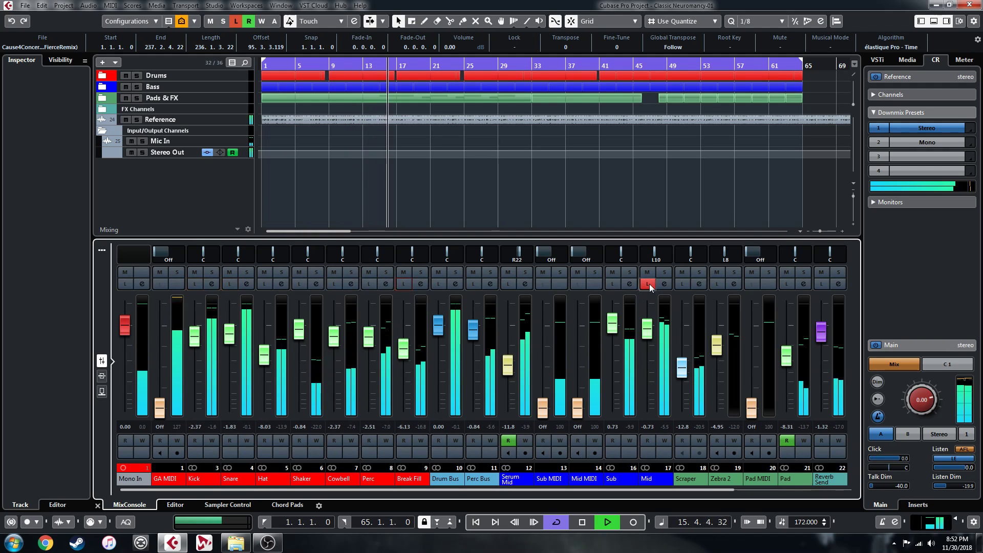
pyautogui.click(648, 284)
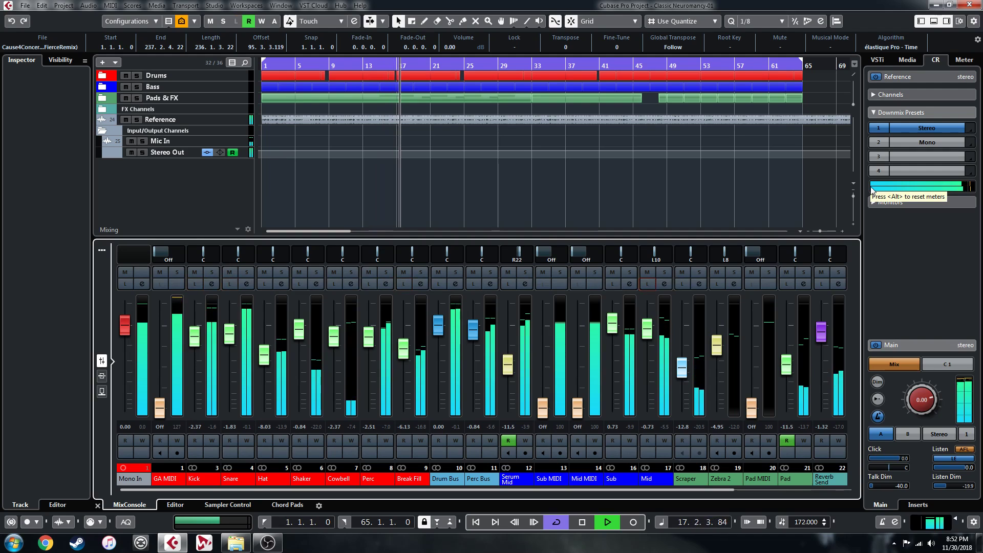
pyautogui.press('space')
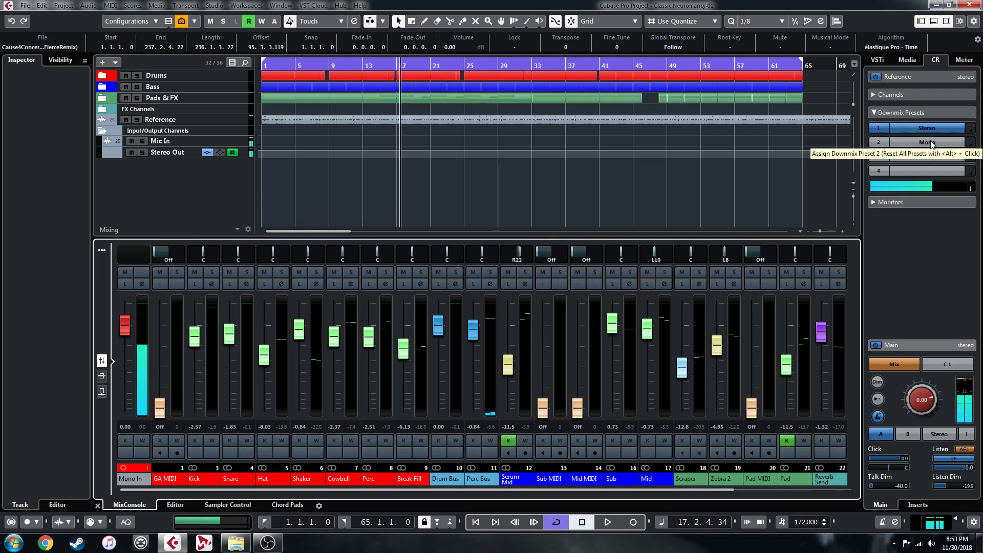
pyautogui.press('space')
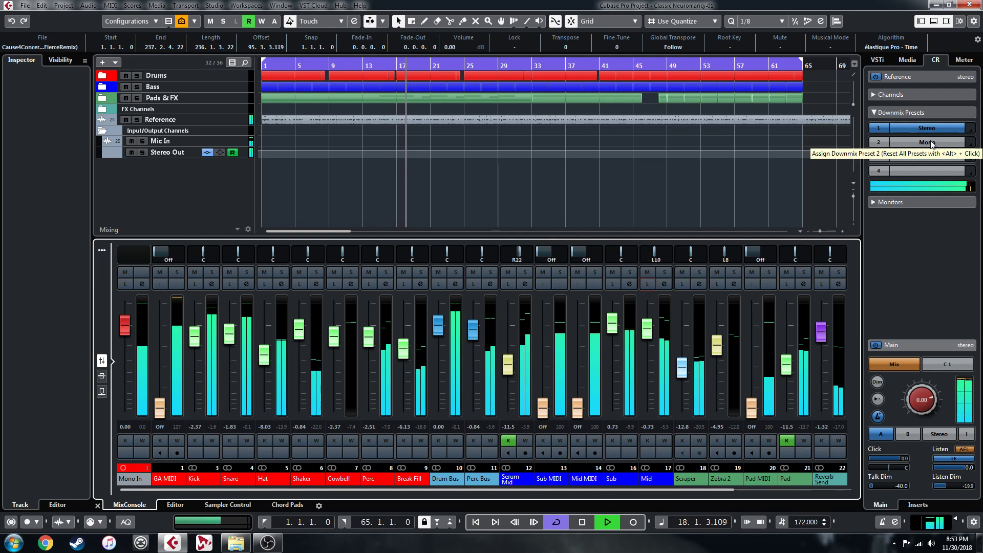
pyautogui.click(932, 143)
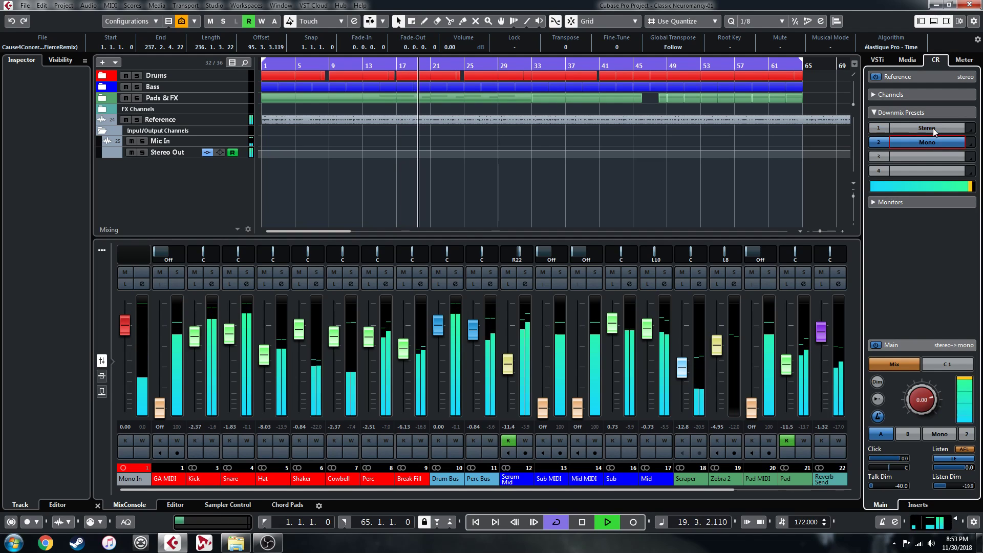
pyautogui.click(933, 128)
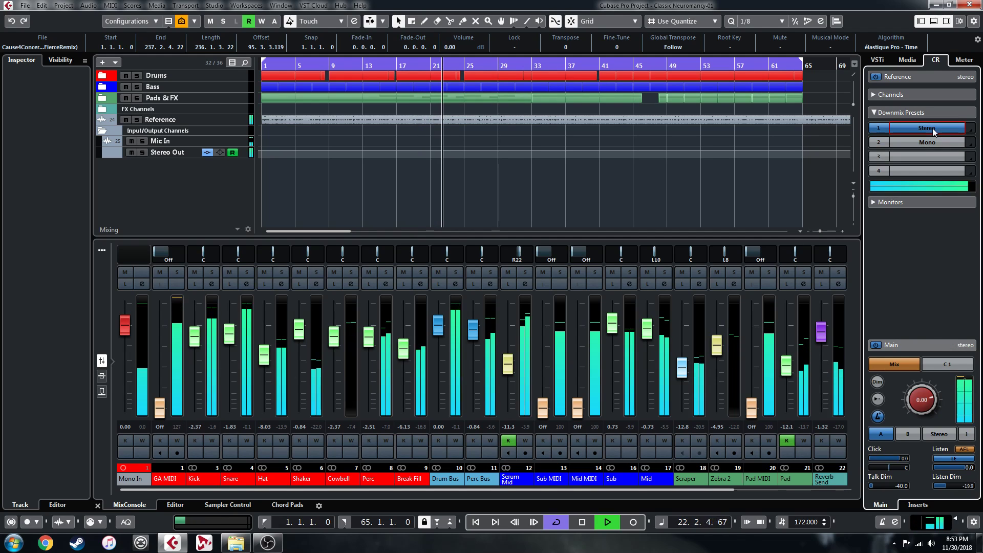
pyautogui.press('space')
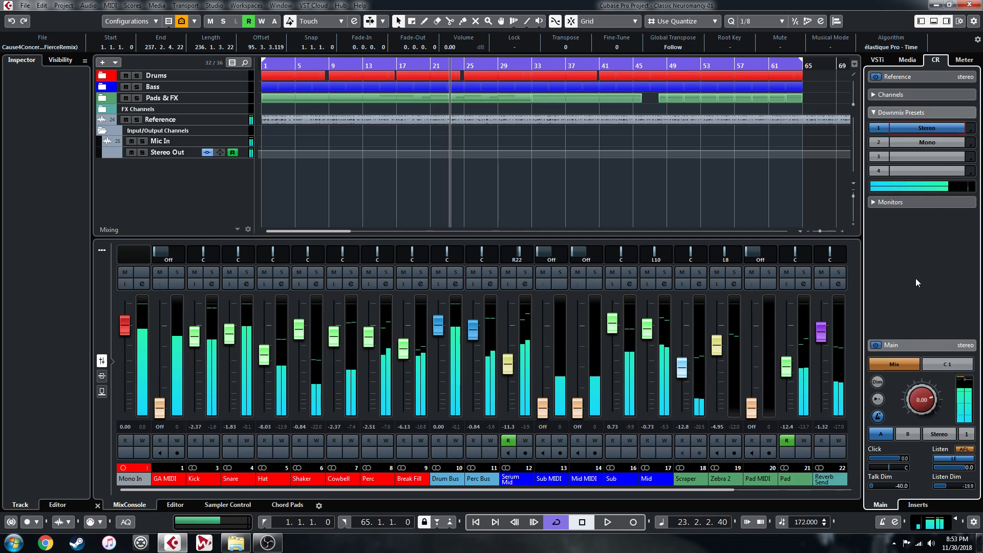
# List the Alesis M1 Speakers and Subpac + Headphones monitor sets, then select the Reference track
pyautogui.click(914, 202)
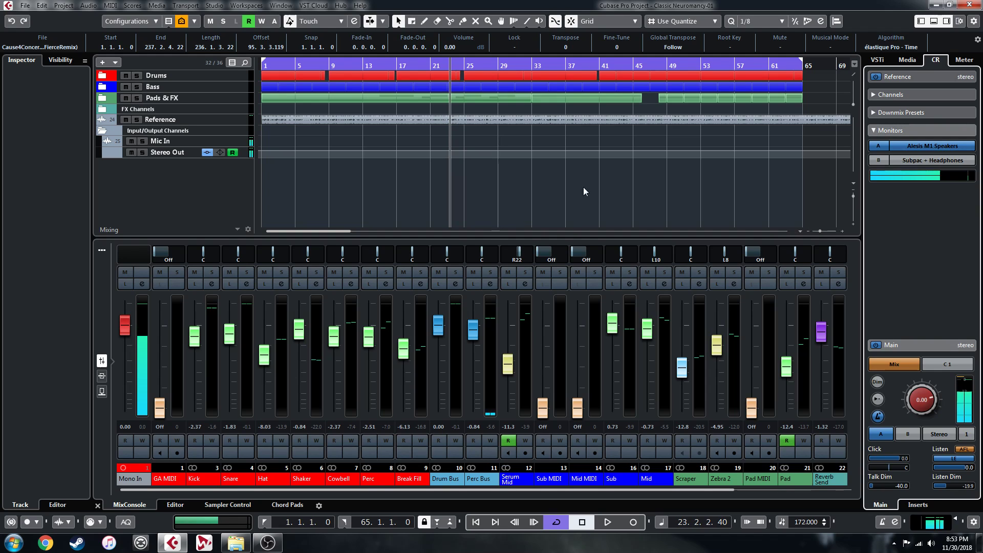
pyautogui.click(221, 124)
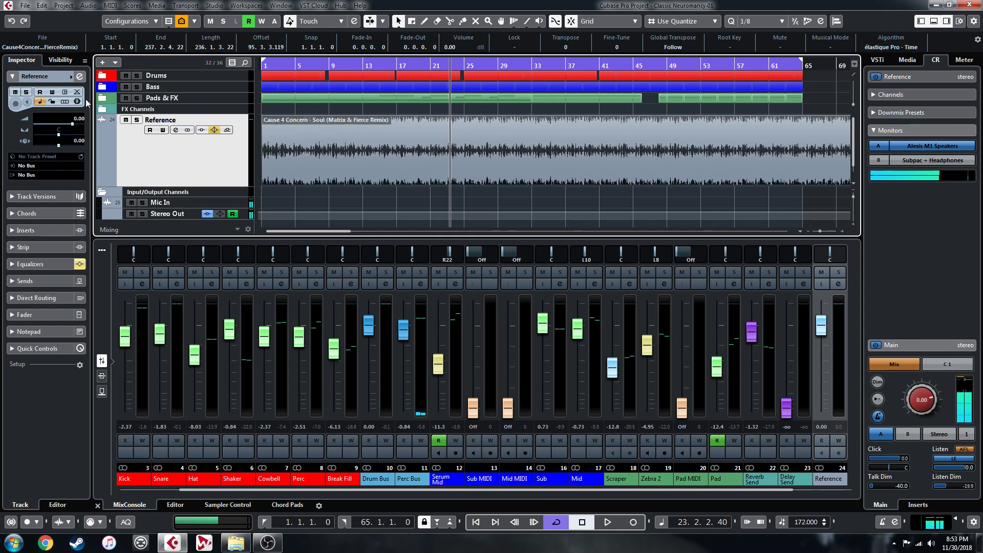
# Add the Cue Sends section to the Reference track's Inspector through the Inspector Setup menu
pyautogui.click(80, 365)
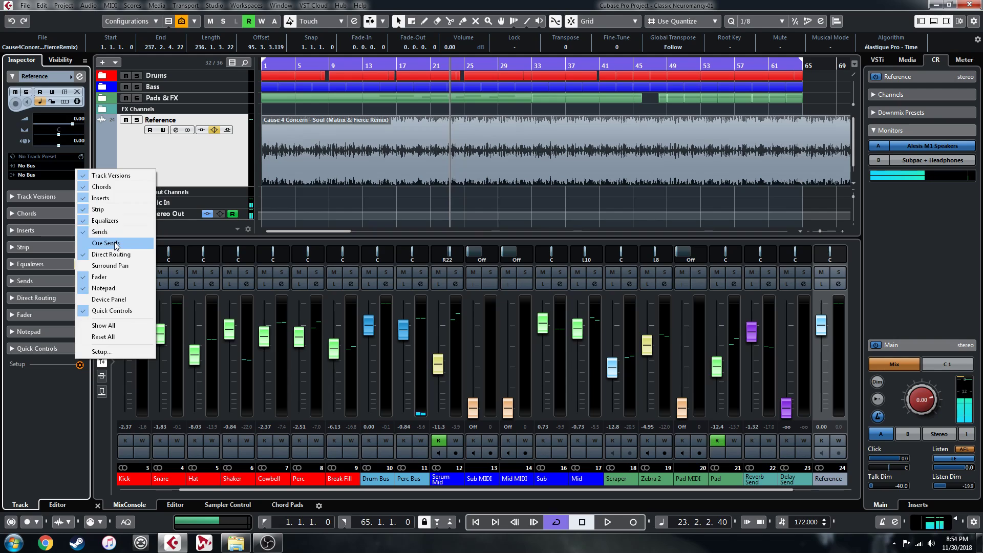
pyautogui.click(115, 244)
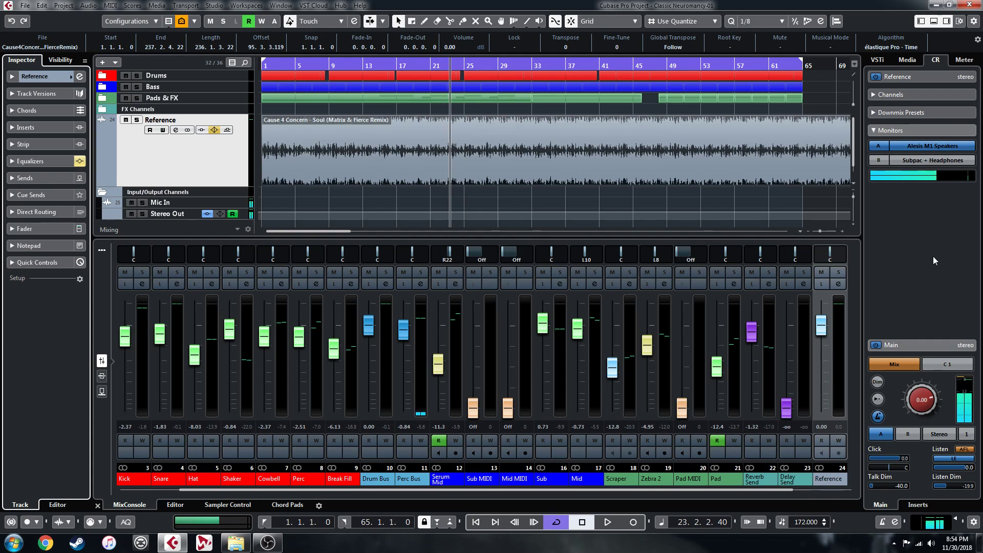
# Start playback and expand the Reference track's four cue sends, all at 0.00
pyautogui.press('space')
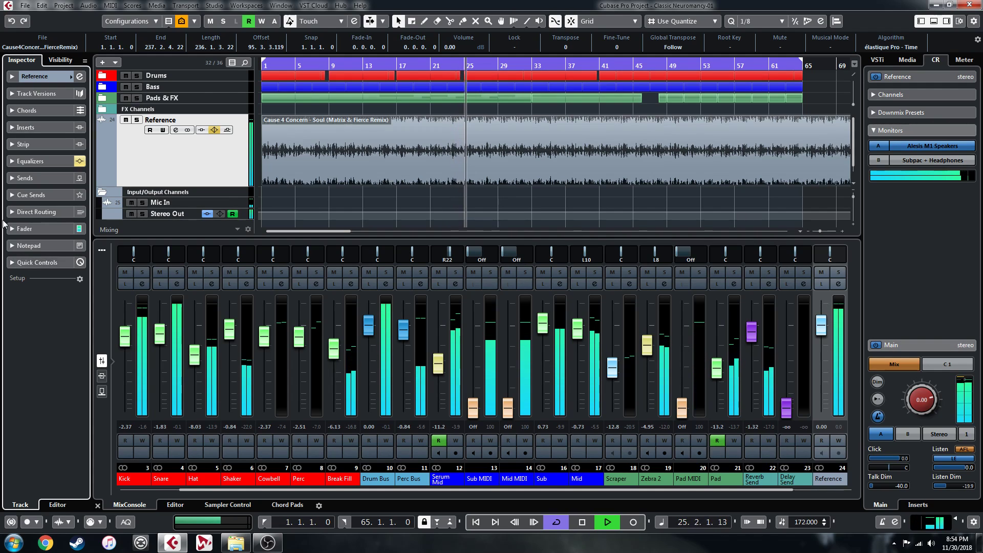
pyautogui.click(23, 196)
pyautogui.moveTo(18, 233)
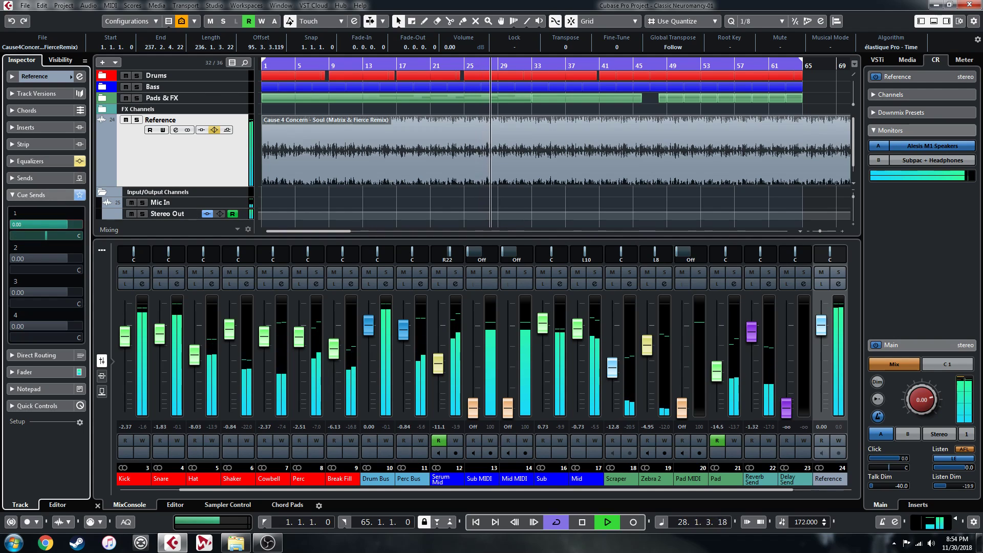
# Switch the Control Room Main source between Mix and Cue 1 twice, ending on Mix, then stop playback
pyautogui.click(944, 368)
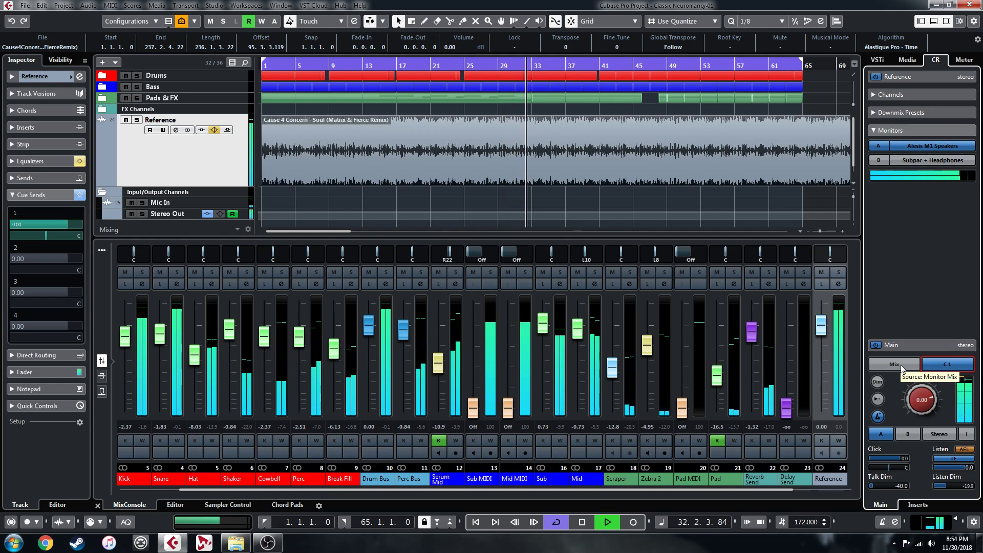
pyautogui.click(901, 365)
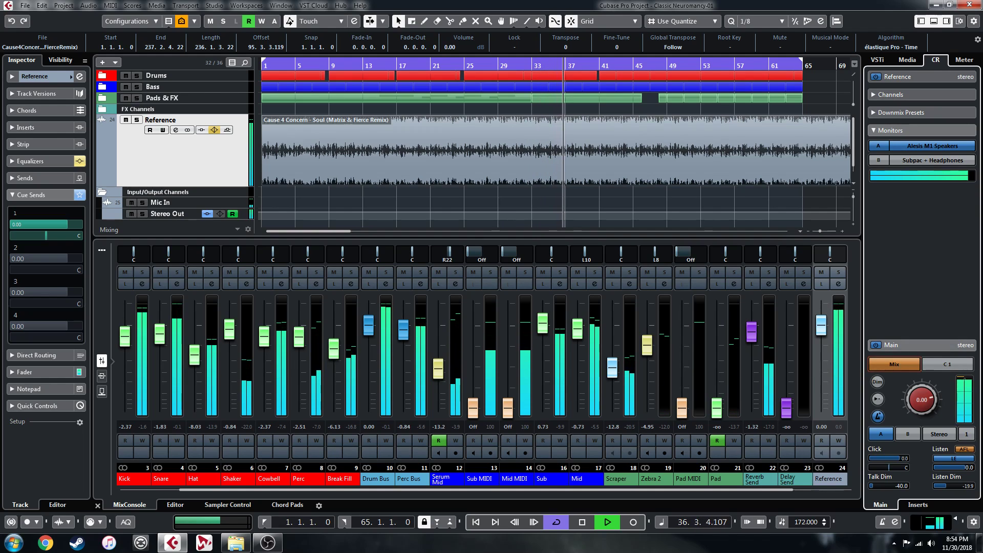
pyautogui.click(945, 363)
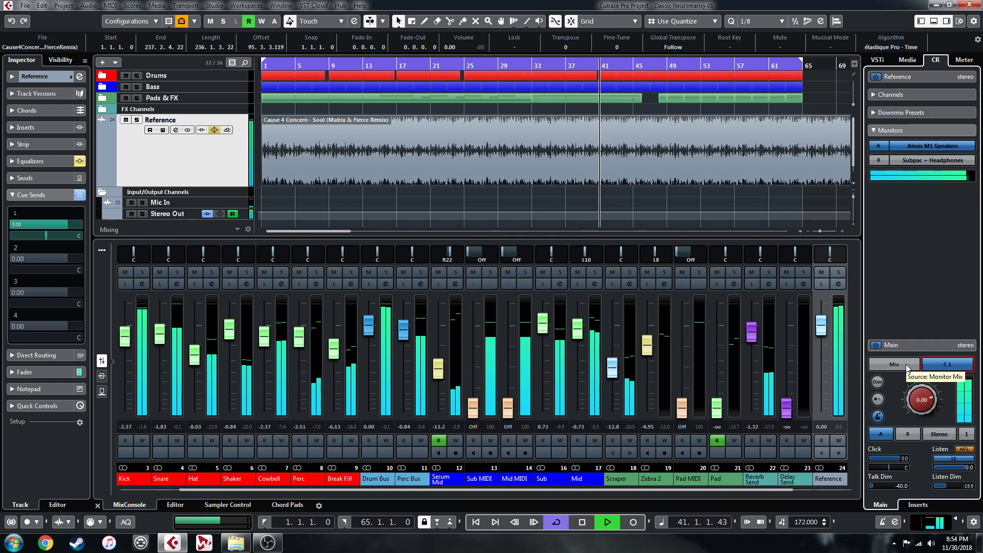
pyautogui.click(905, 364)
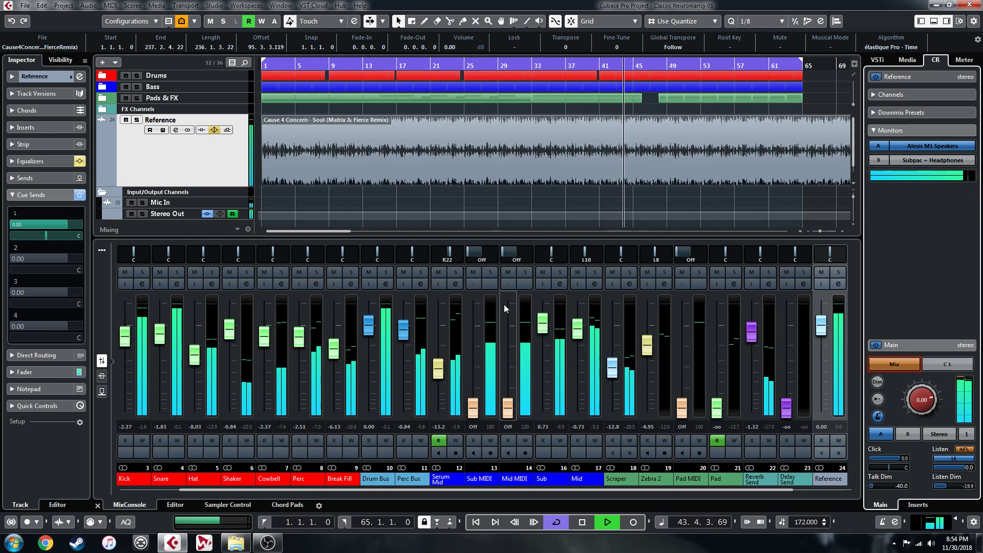
pyautogui.press('space')
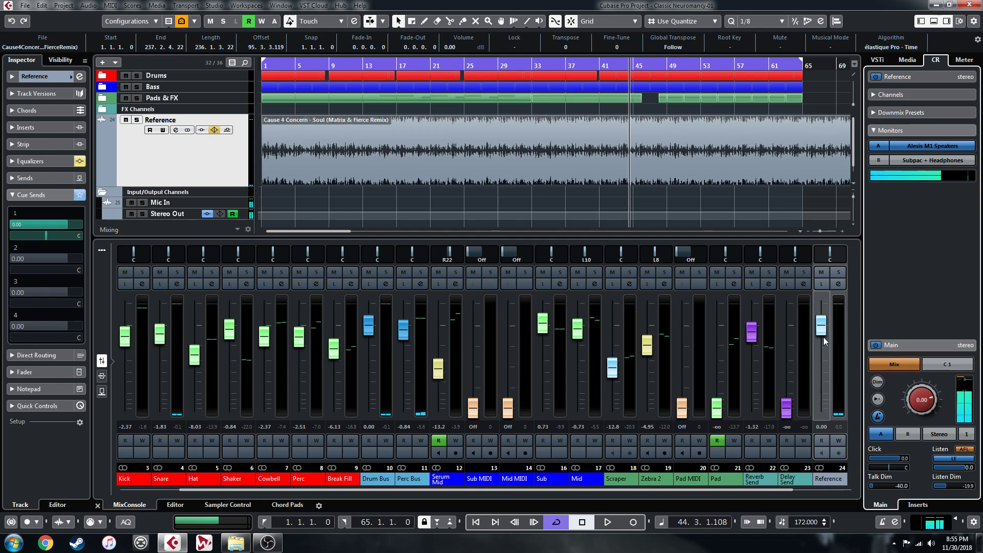
pyautogui.press('space')
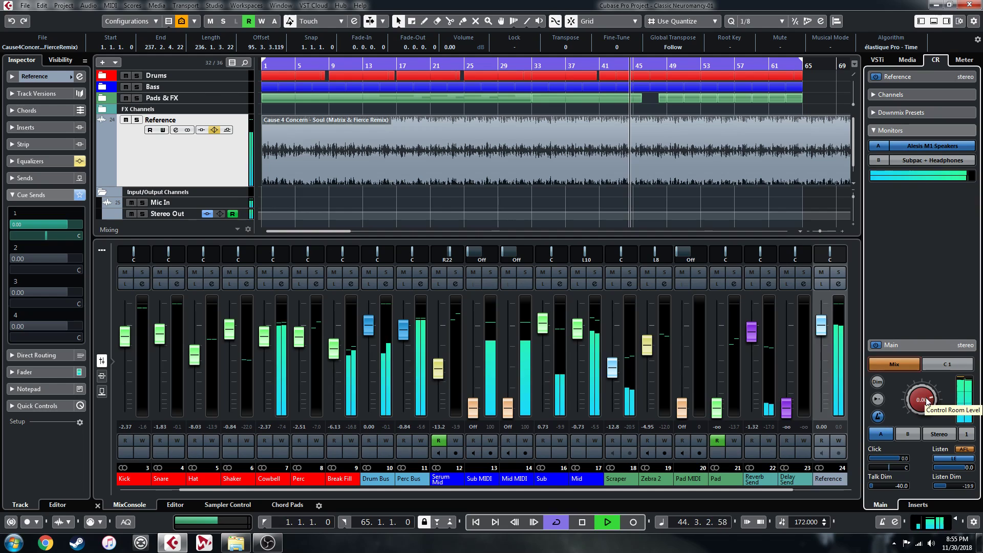
pyautogui.moveTo(928, 402); pyautogui.dragTo(930, 425)
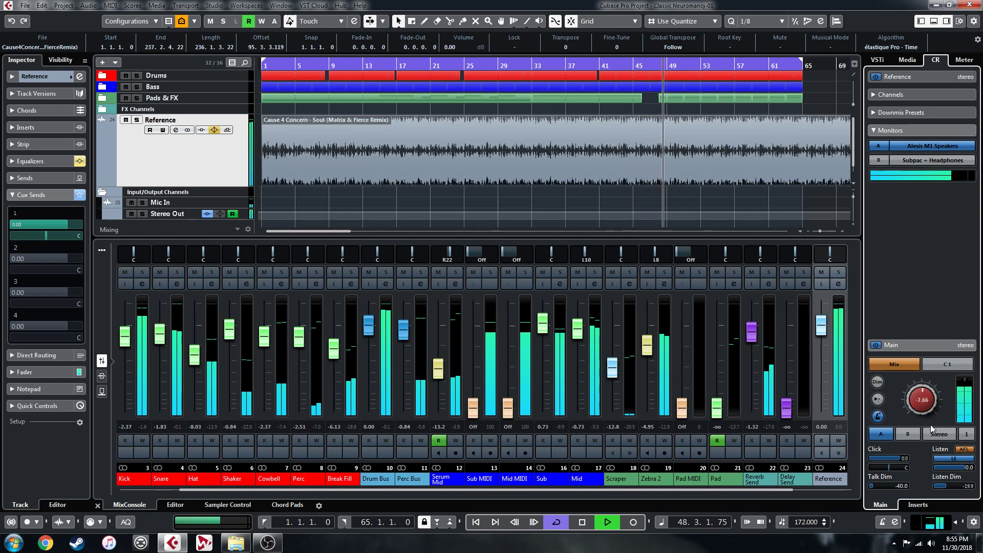
pyautogui.keyDown('ctrl'); pyautogui.click(921, 398); pyautogui.keyUp('ctrl')
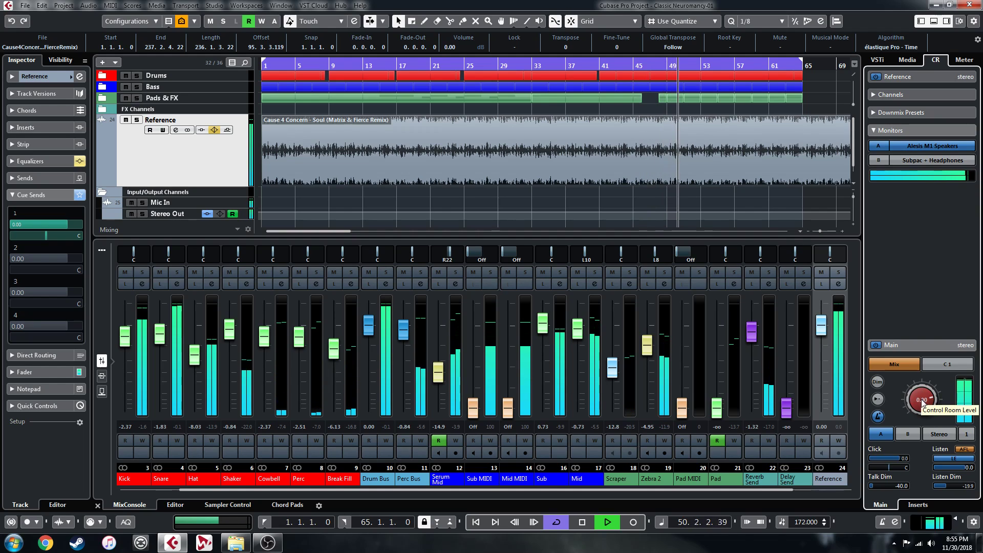
pyautogui.press('space')
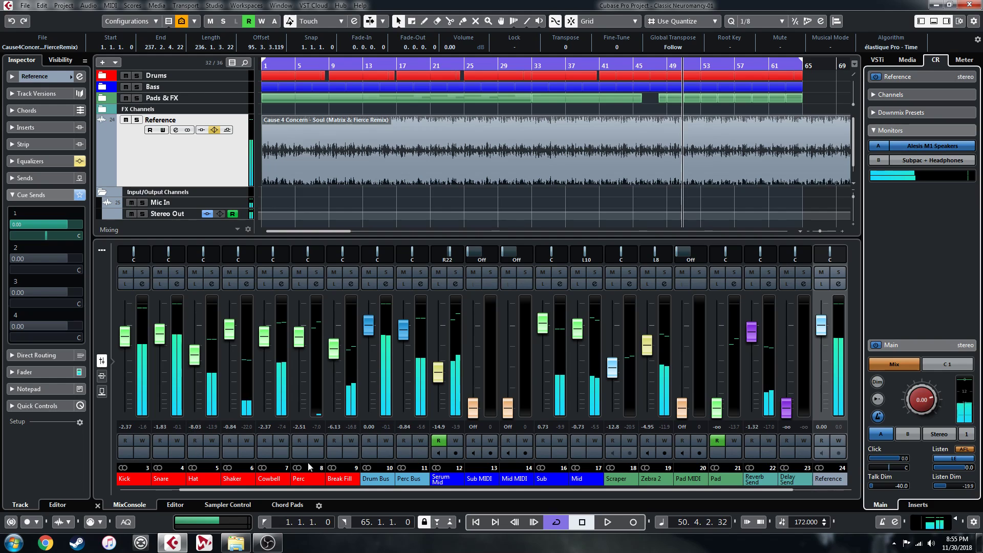